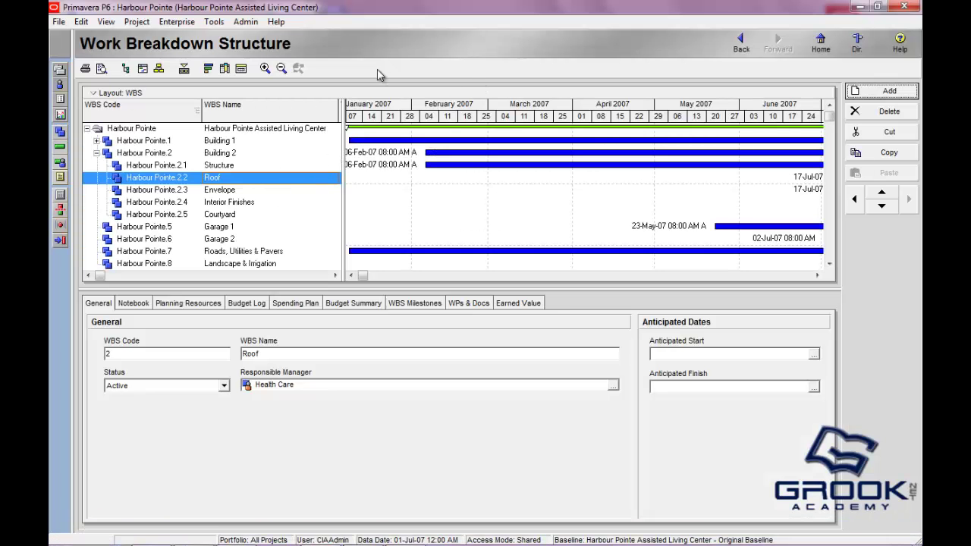
Review the General admin preferences, including default activity duration, and keep the current Windows color scheme without further prompts
{"action": "left_click", "coordinate": [245, 22]}
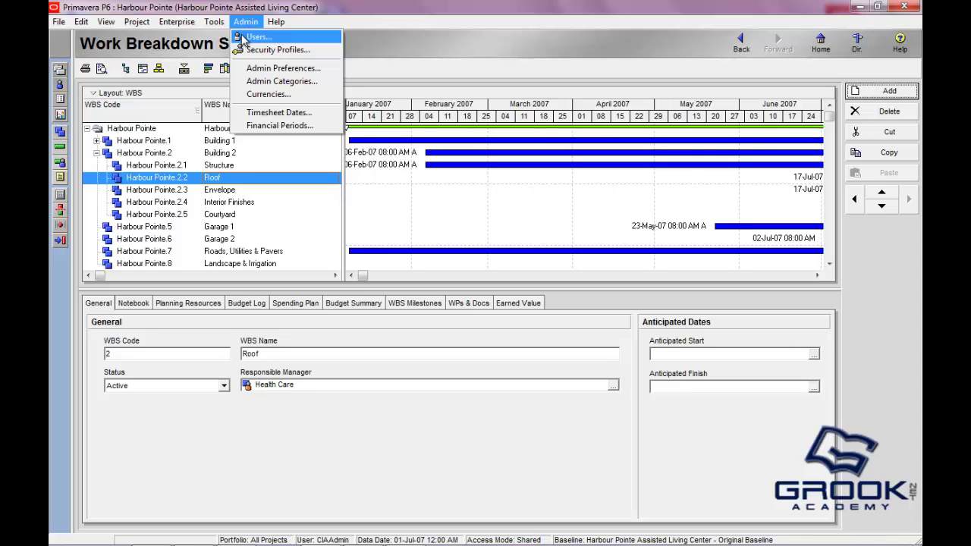
{"action": "left_click", "coordinate": [258, 68]}
{"action": "left_click_drag", "start_coordinate": [499, 97], "coordinate": [495, 42]}
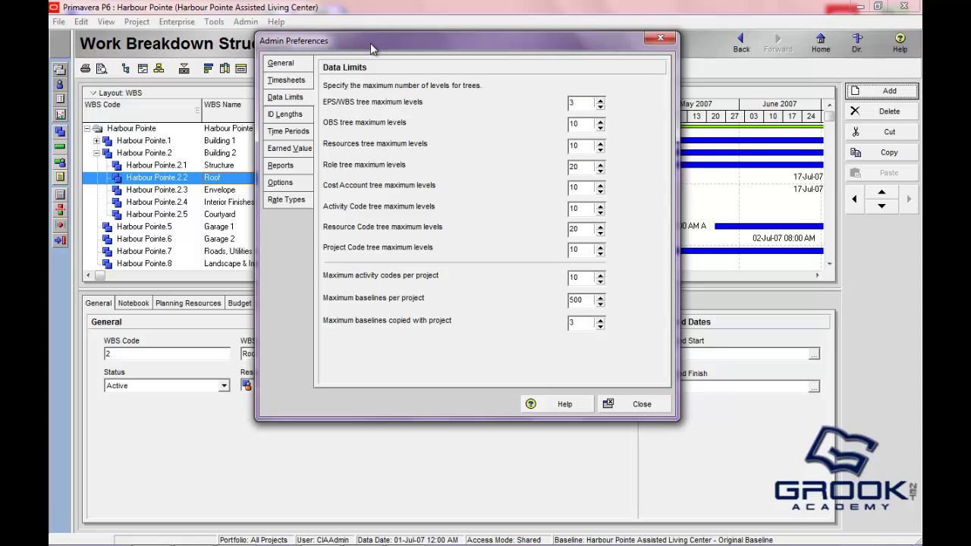
{"action": "left_click", "coordinate": [281, 64]}
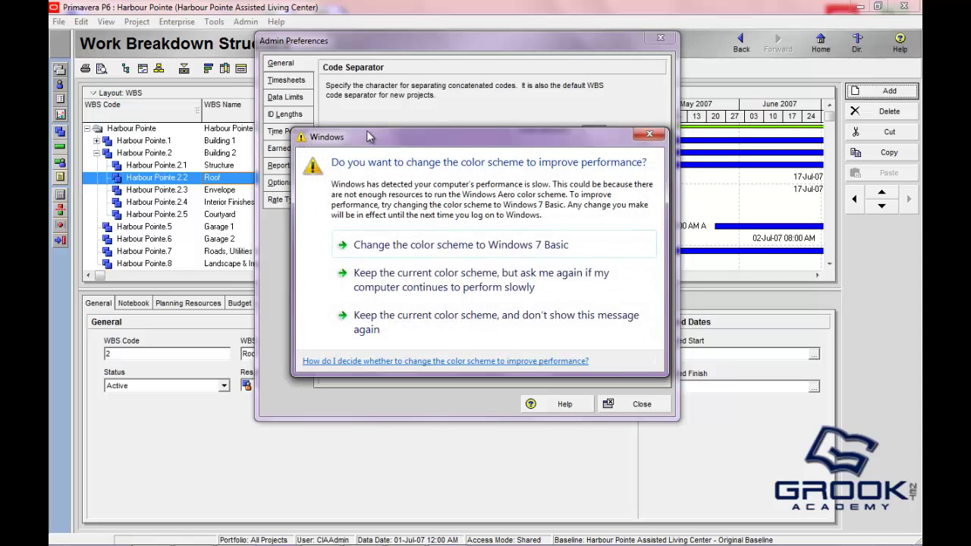
{"action": "left_click", "coordinate": [475, 329]}
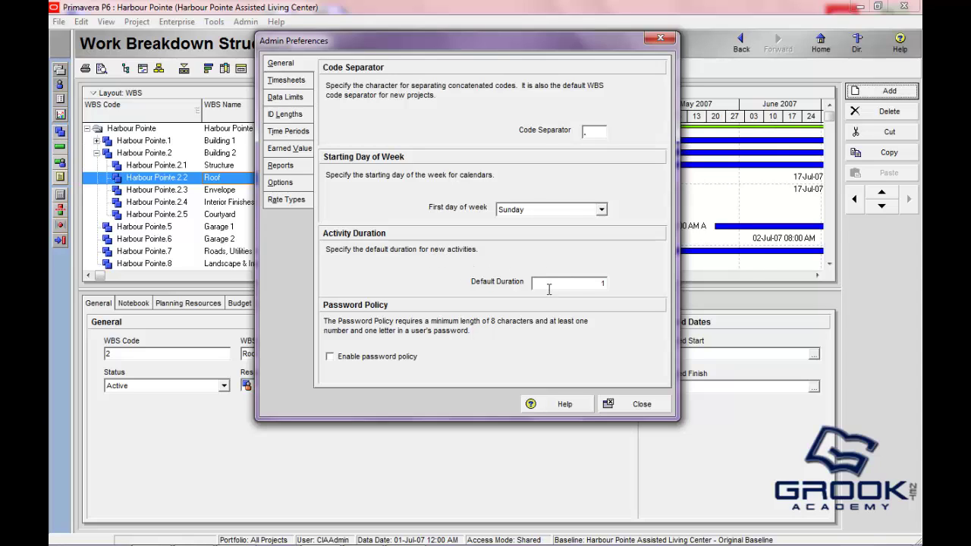
{"action": "left_click", "coordinate": [606, 285]}
{"action": "left_click_drag", "start_coordinate": [607, 285], "coordinate": [519, 298]}
Review the timesheet approval preferences and the users selectable as default resource manager approving timesheets
{"action": "left_click", "coordinate": [302, 82]}
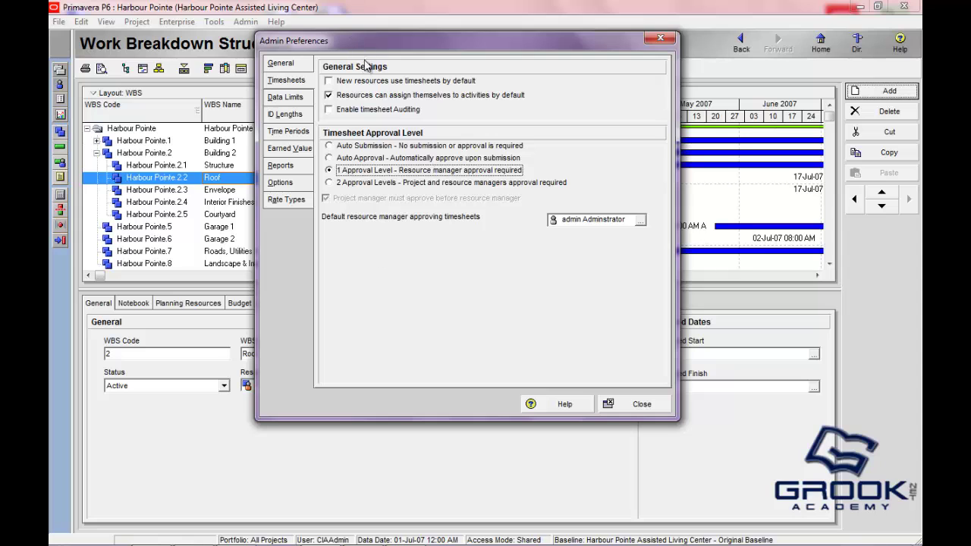
{"action": "left_click_drag", "start_coordinate": [375, 49], "coordinate": [375, 73]}
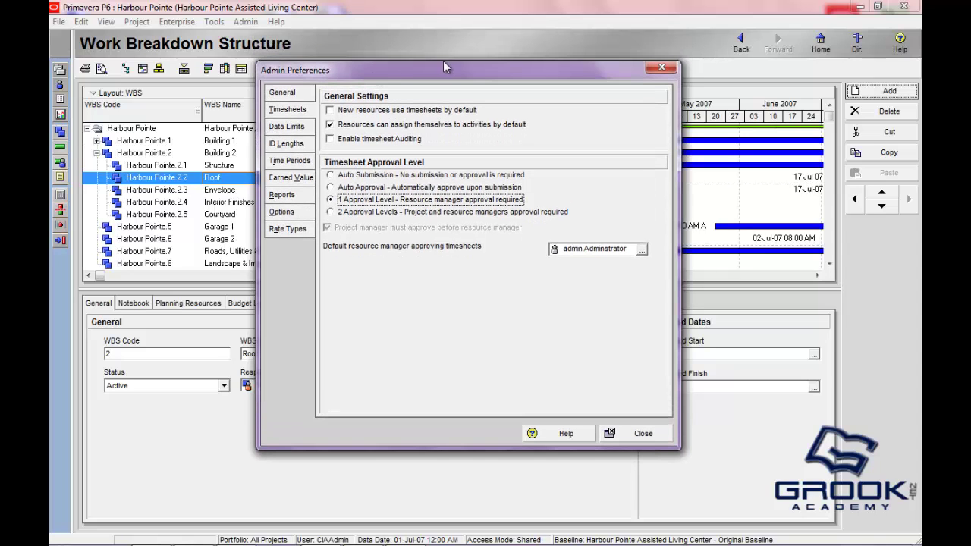
{"action": "left_click_drag", "start_coordinate": [470, 73], "coordinate": [476, 84]}
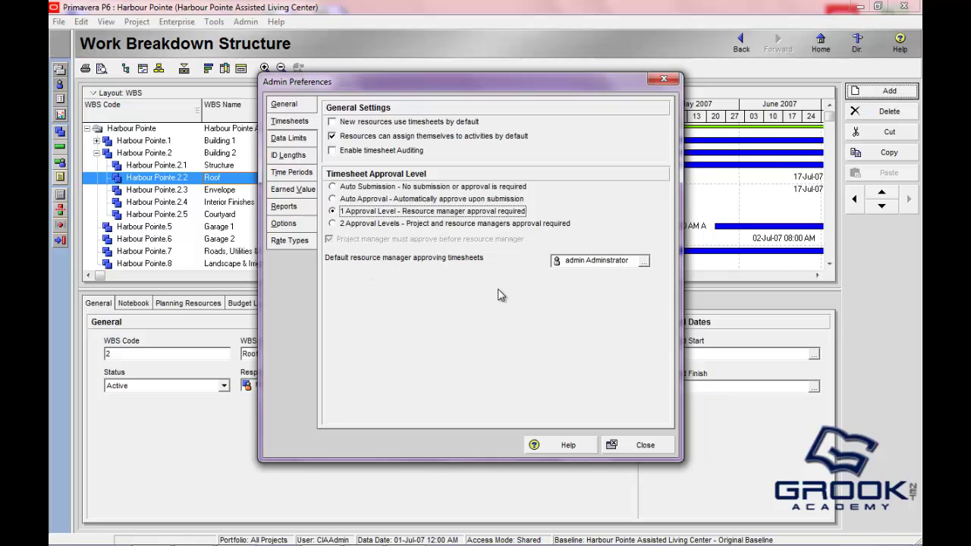
{"action": "left_click", "coordinate": [643, 261]}
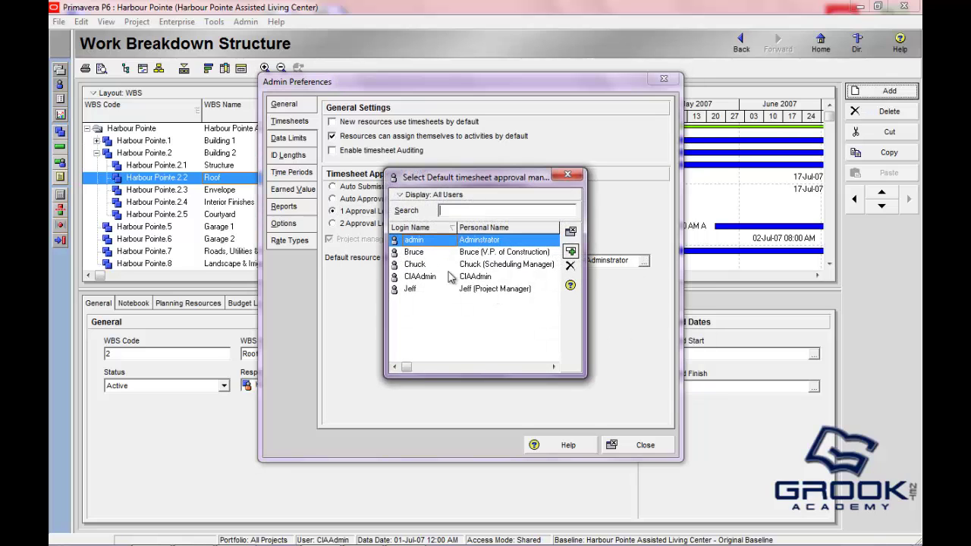
{"action": "left_click", "coordinate": [568, 176]}
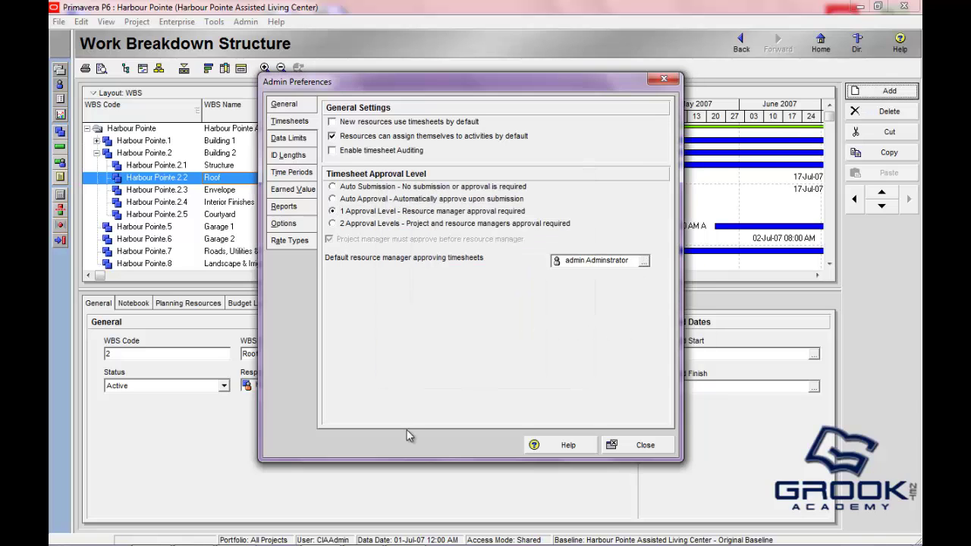
Examine the Data Limits preferences for tree levels, activity codes and baselines, and close the admin preferences
{"action": "left_click", "coordinate": [297, 142]}
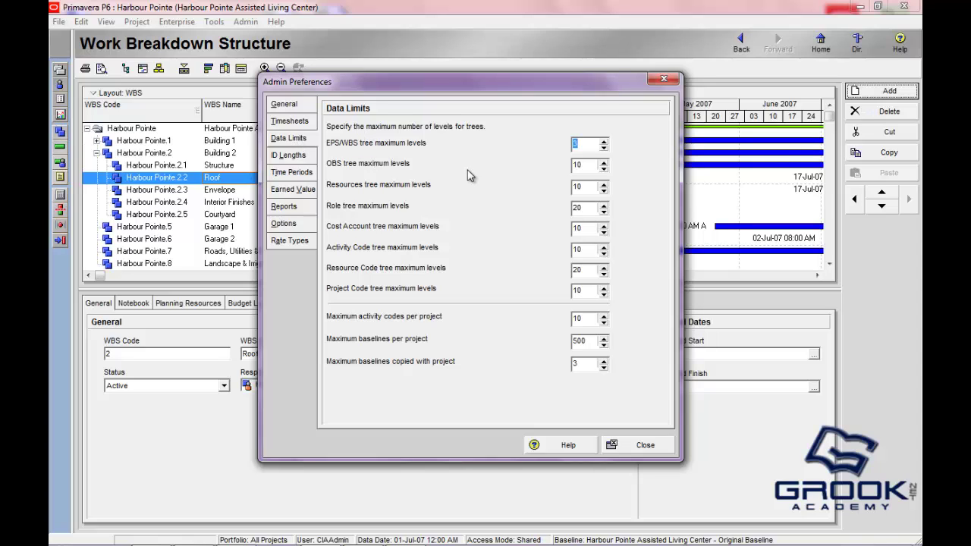
{"action": "left_click_drag", "start_coordinate": [492, 87], "coordinate": [613, 87]}
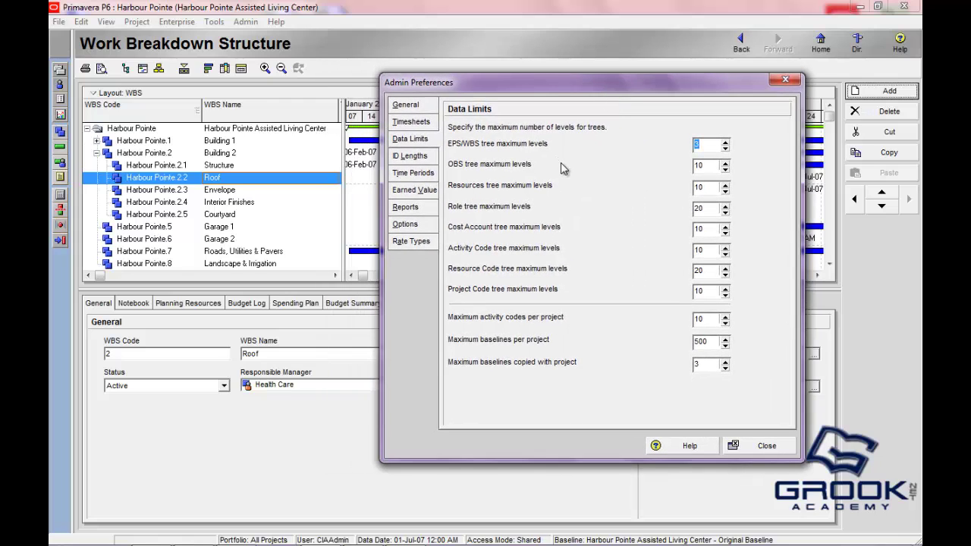
{"action": "mouse_move", "coordinate": [584, 79]}
{"action": "left_mouse_down"}
{"action": "mouse_move", "coordinate": [573, 67]}
{"action": "mouse_move", "coordinate": [568, 80]}
{"action": "left_mouse_up"}
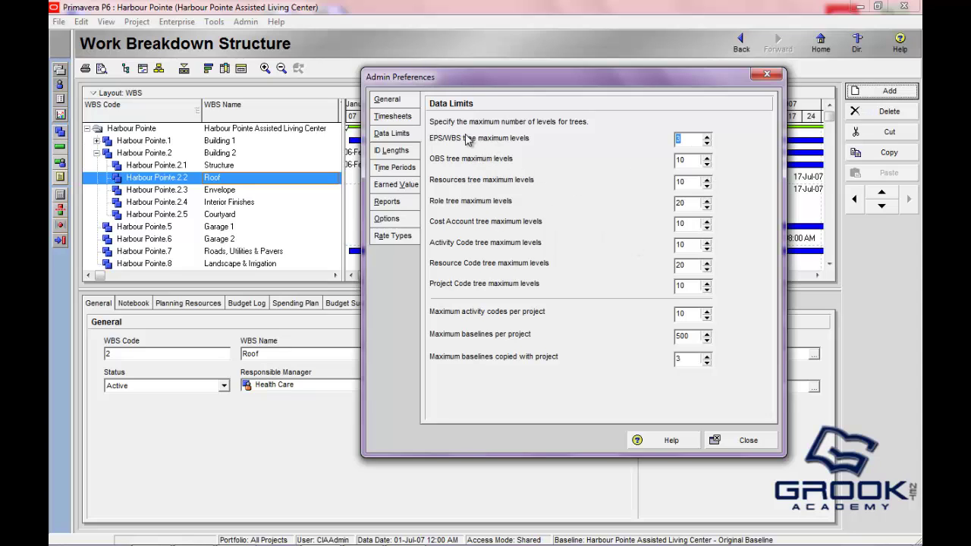
{"action": "left_click_drag", "start_coordinate": [512, 76], "coordinate": [567, 52]}
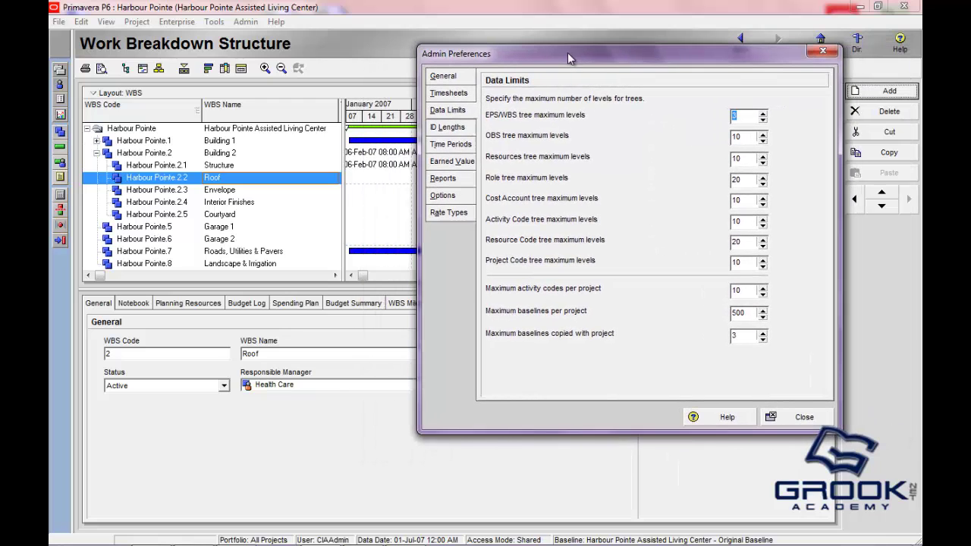
{"action": "left_click", "coordinate": [823, 51]}
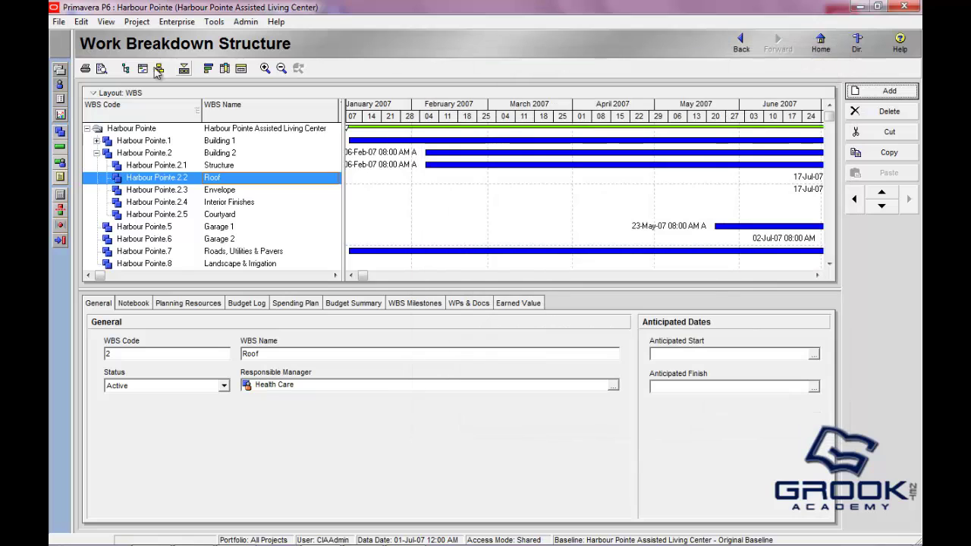
Inspect the WBS hierarchy levels from the Harbour Pointe project through Building 1 to Structure under Building 2
{"action": "left_click", "coordinate": [157, 22]}
{"action": "mouse_move", "coordinate": [136, 21]}
{"action": "left_click", "coordinate": [151, 62]}
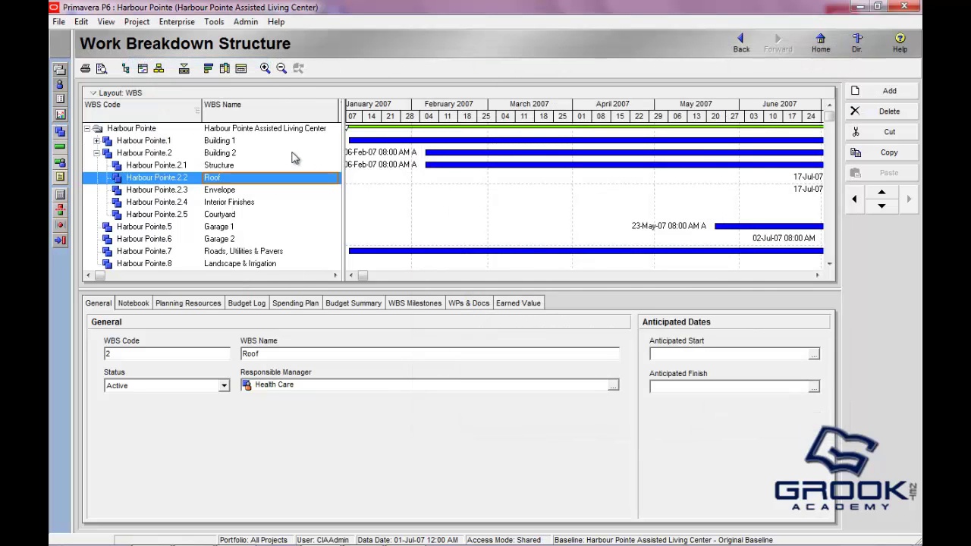
{"action": "left_click_drag", "start_coordinate": [358, 129], "coordinate": [372, 129]}
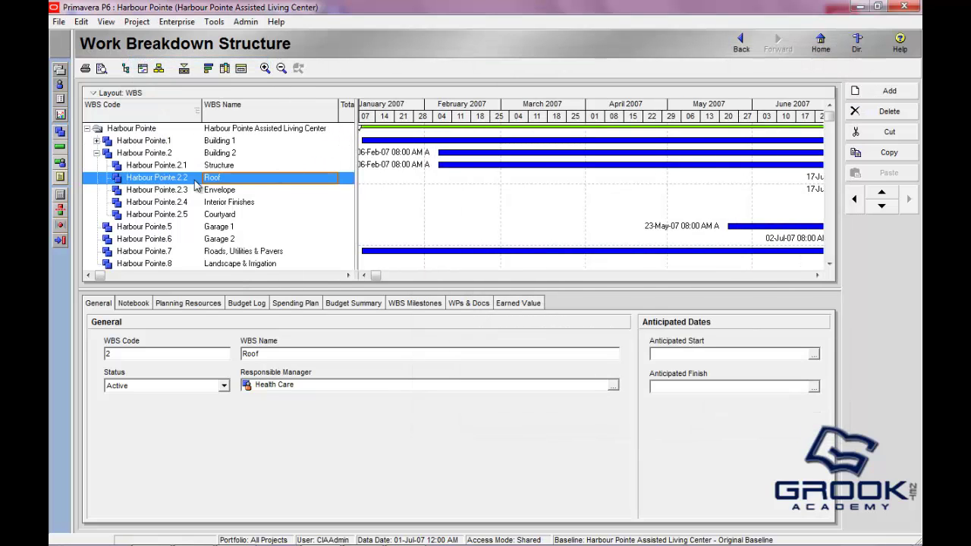
{"action": "left_click", "coordinate": [130, 129]}
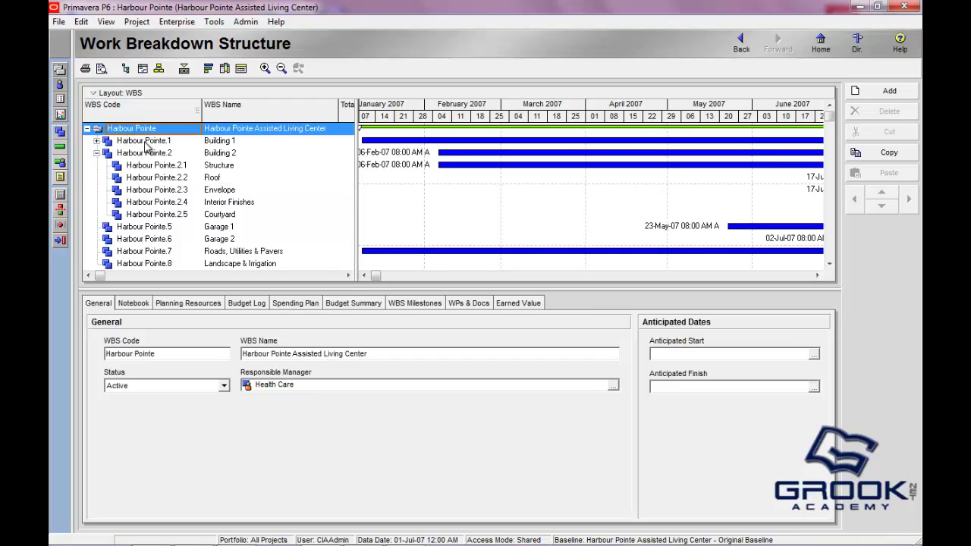
{"action": "left_click", "coordinate": [136, 143]}
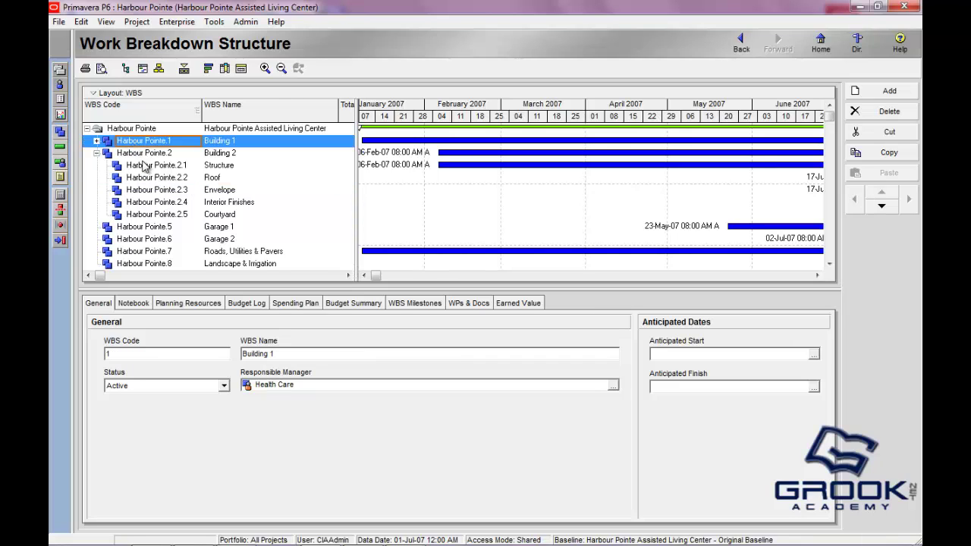
{"action": "left_click", "coordinate": [149, 166]}
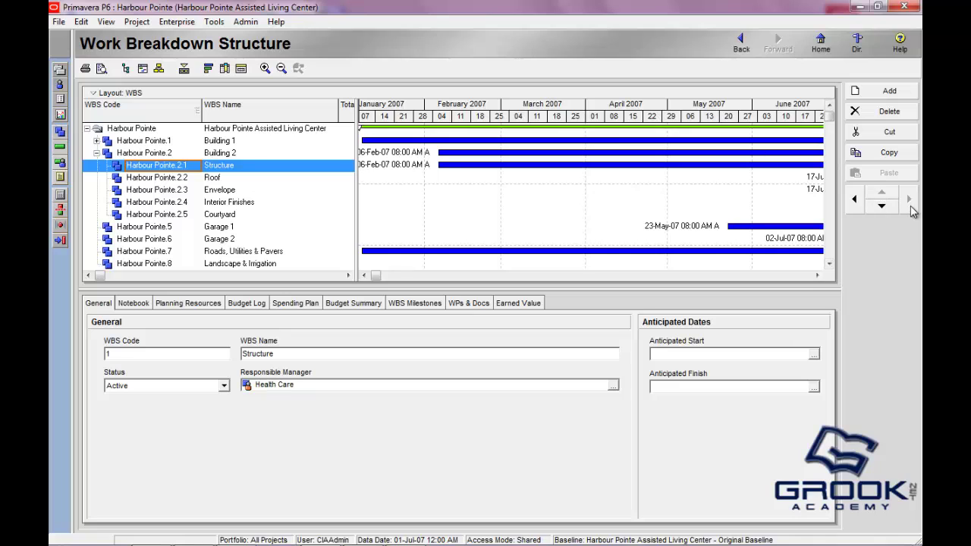
Set the EPS/WBS tree maximum levels to 4 in the admin preferences
{"action": "left_click", "coordinate": [176, 22]}
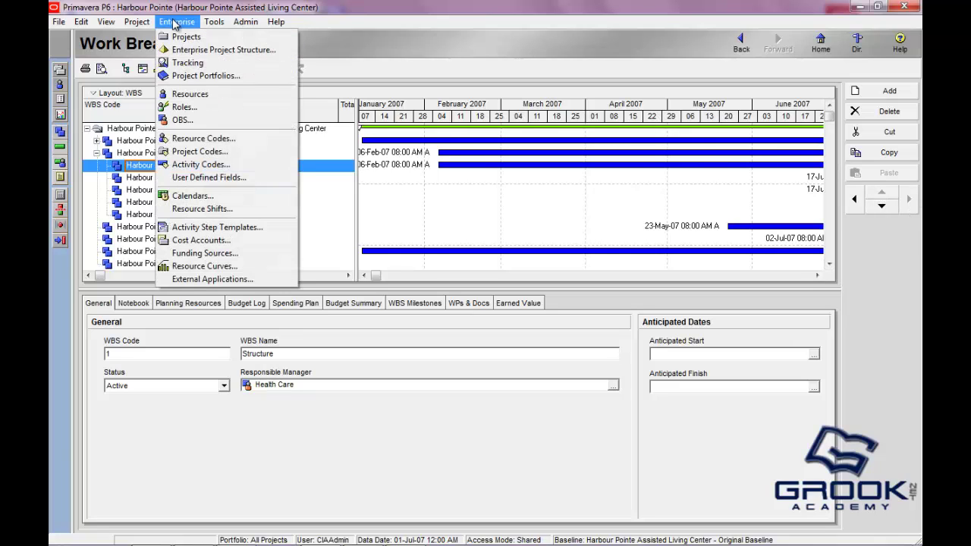
{"action": "mouse_move", "coordinate": [245, 22]}
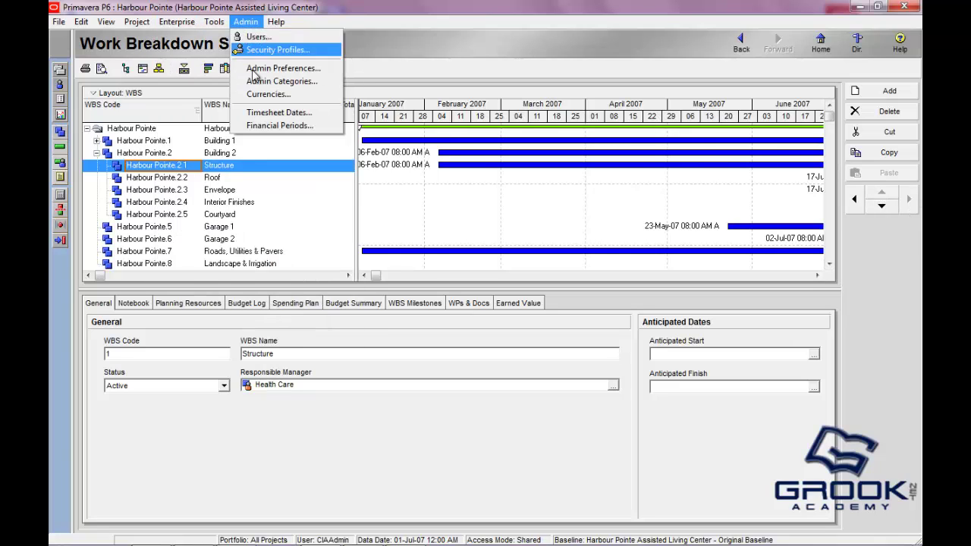
{"action": "left_click", "coordinate": [265, 68]}
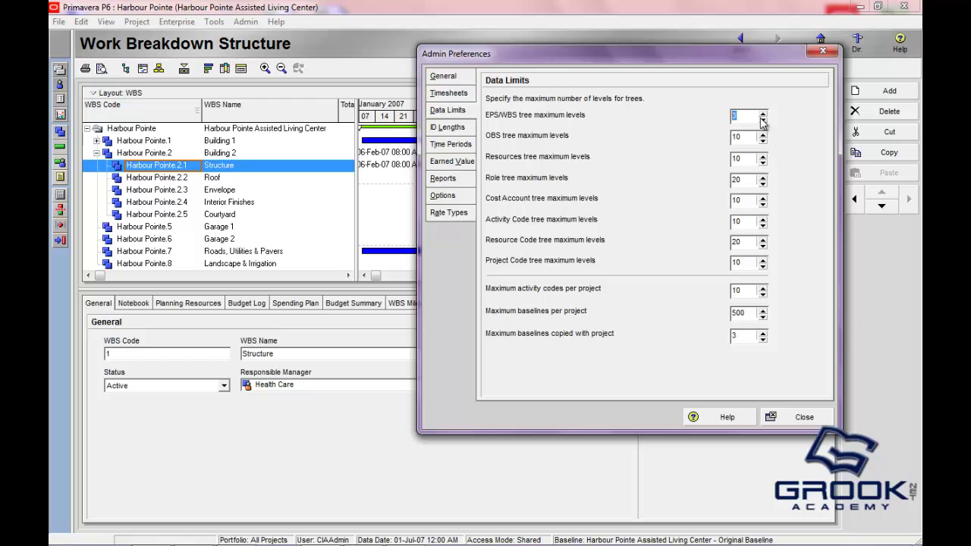
{"action": "left_click", "coordinate": [804, 417]}
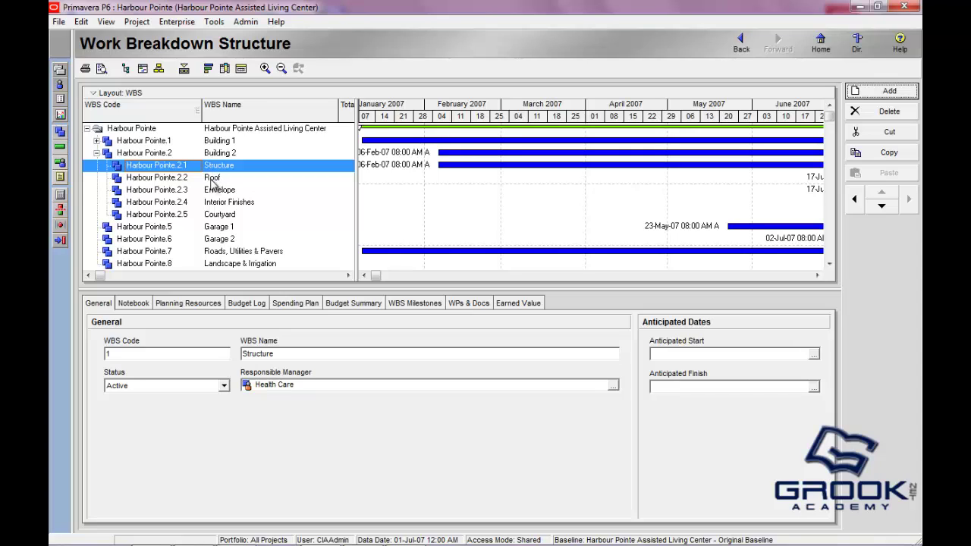
Indent the Roof element beneath Structure, checking its full WBS code, and outdent it back to the level under Building 2
{"action": "left_click", "coordinate": [213, 177]}
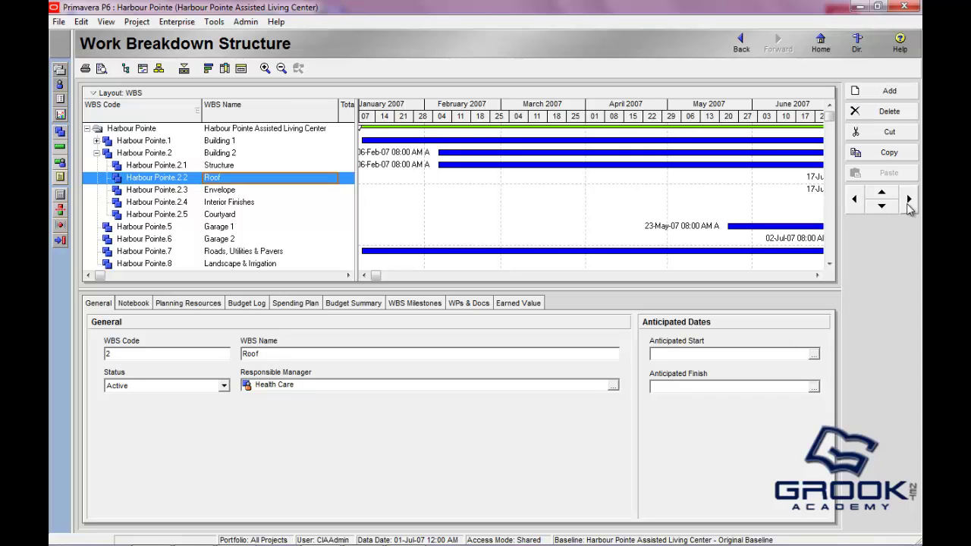
{"action": "left_click", "coordinate": [909, 199]}
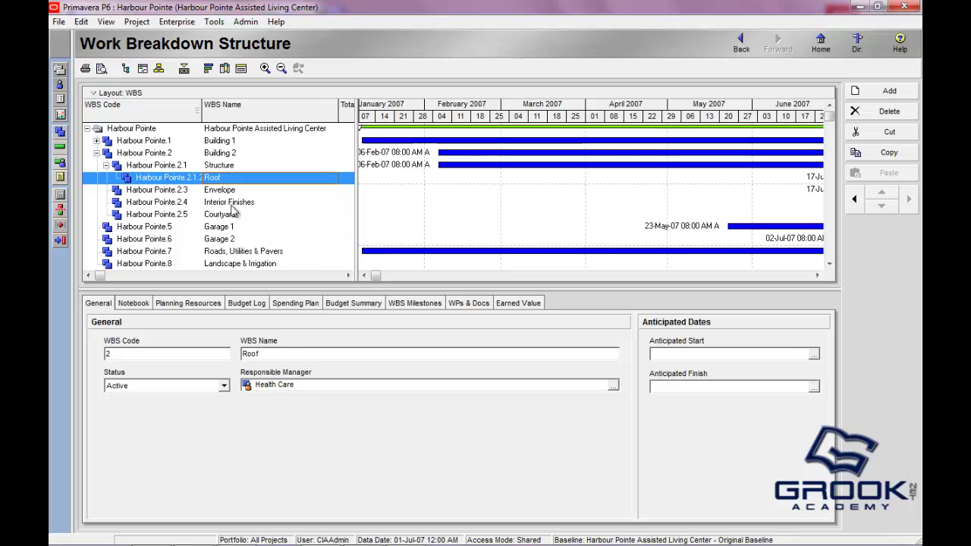
{"action": "left_click_drag", "start_coordinate": [201, 107], "coordinate": [228, 106]}
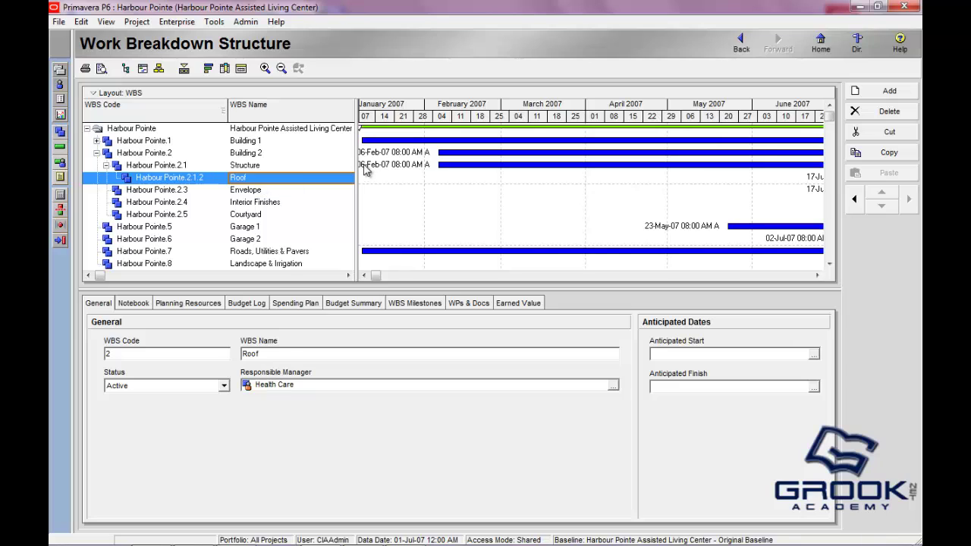
{"action": "left_click_drag", "start_coordinate": [357, 165], "coordinate": [308, 179]}
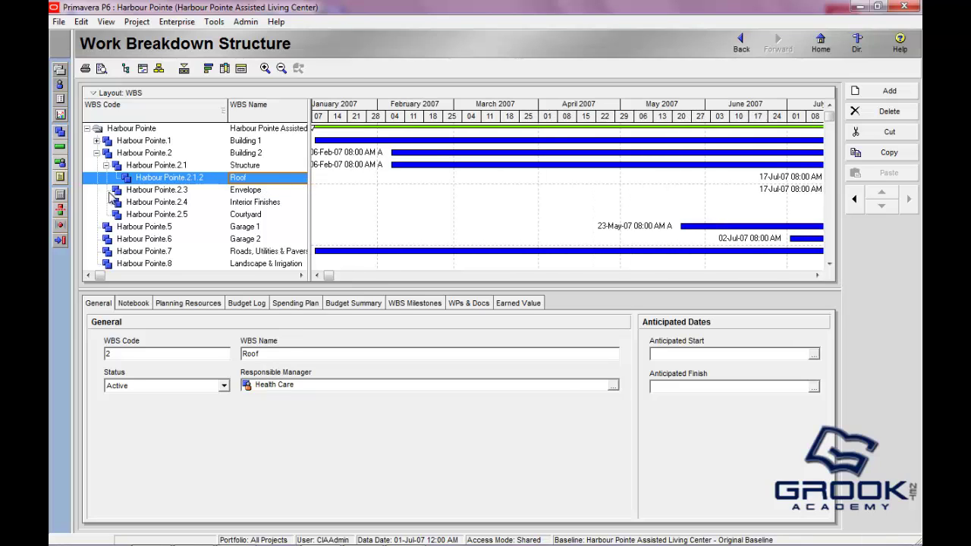
{"action": "left_click", "coordinate": [855, 199]}
Examine the ID Lengths admin preferences for maximum characters, comparing them with the Data Limits settings
{"action": "left_click", "coordinate": [245, 21]}
{"action": "left_click", "coordinate": [281, 69]}
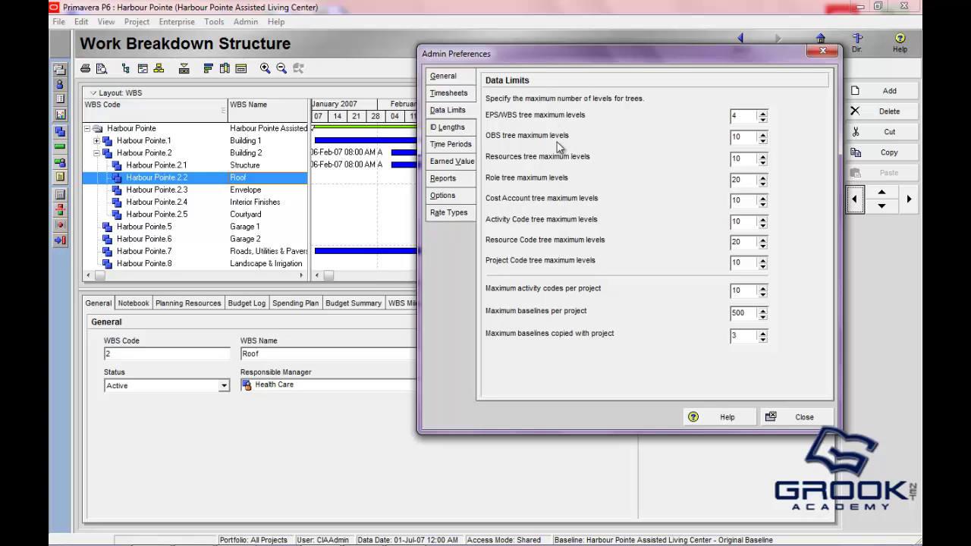
{"action": "left_click", "coordinate": [460, 131]}
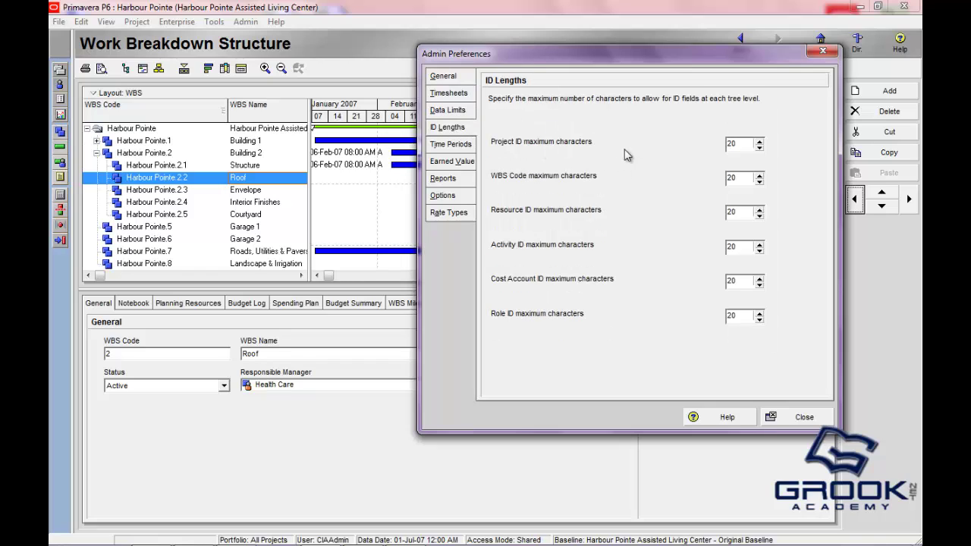
{"action": "left_click", "coordinate": [453, 112]}
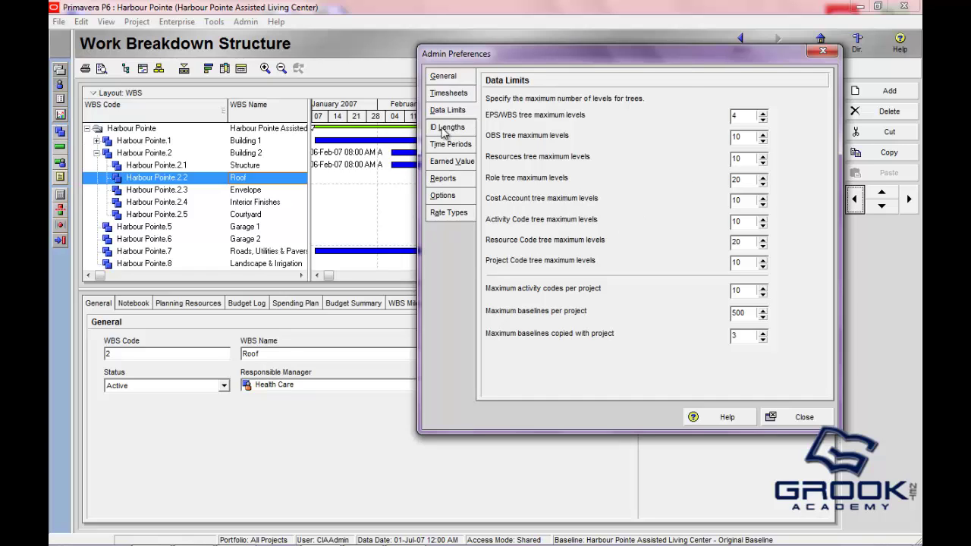
{"action": "left_click", "coordinate": [446, 128]}
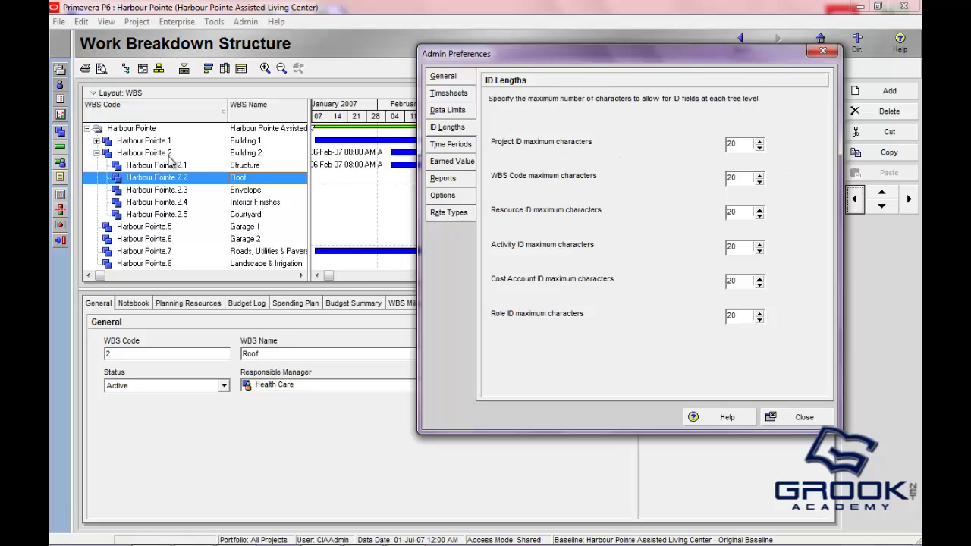
{"action": "left_click", "coordinate": [823, 51]}
Open the Projects view, narrow the Project ID column slightly and widen the Project Name column to fit its names
{"action": "left_click", "coordinate": [138, 21]}
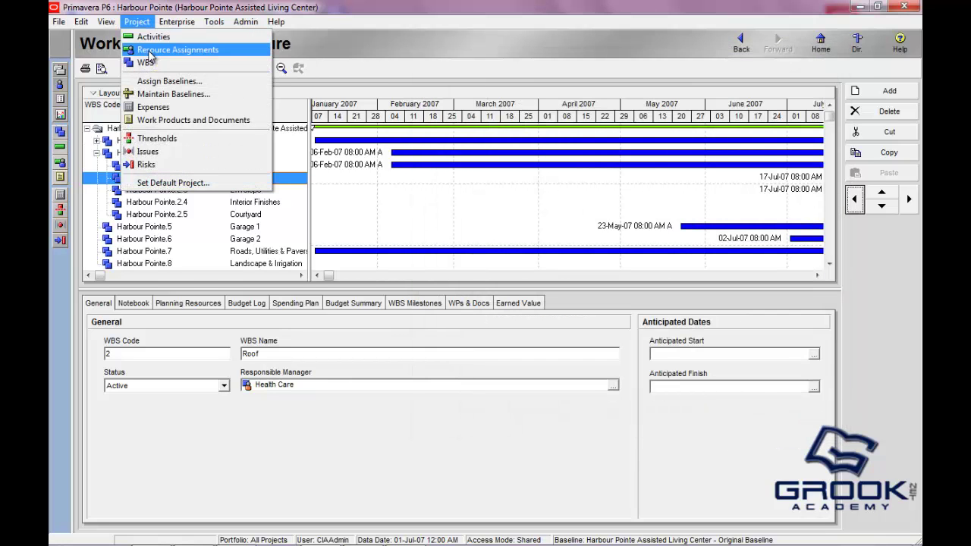
{"action": "left_click", "coordinate": [171, 35]}
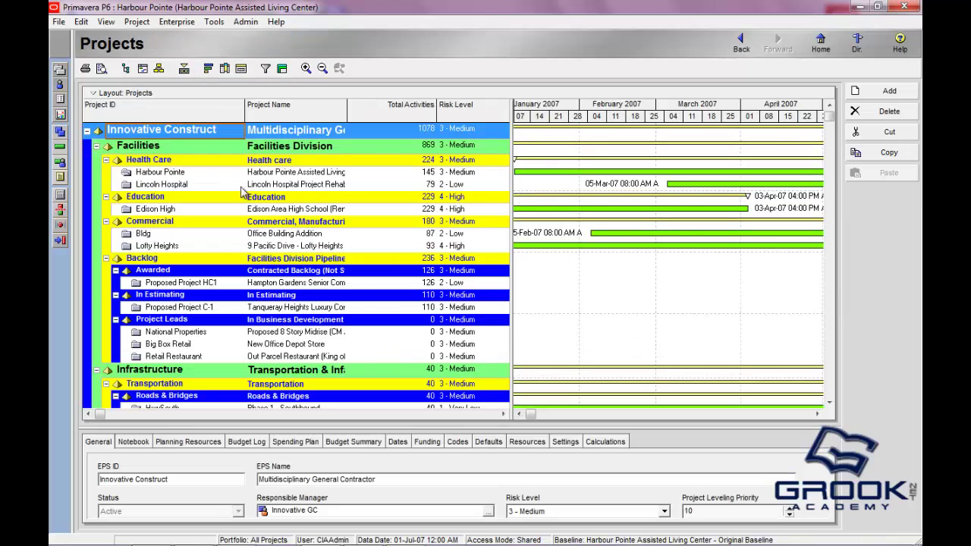
{"action": "left_click_drag", "start_coordinate": [245, 103], "coordinate": [236, 105]}
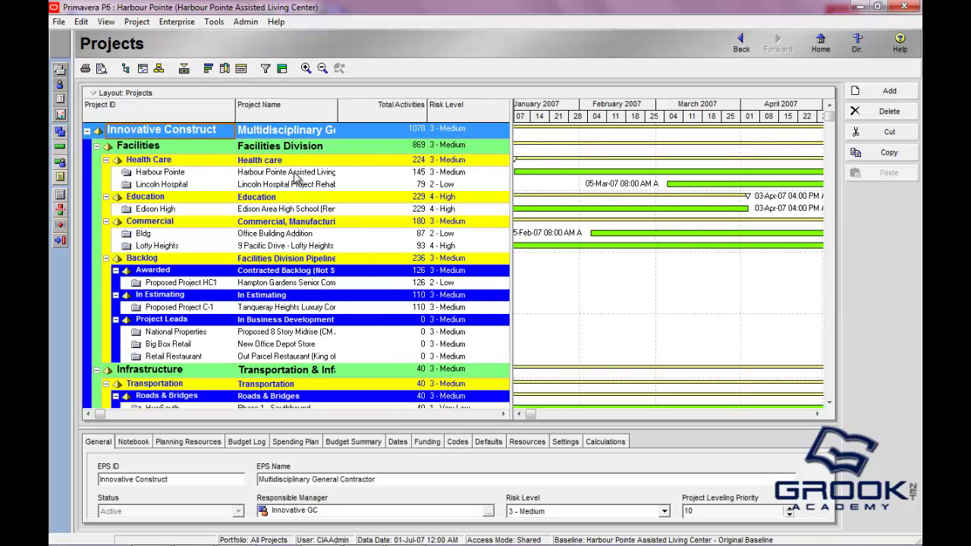
{"action": "left_click_drag", "start_coordinate": [338, 105], "coordinate": [379, 106]}
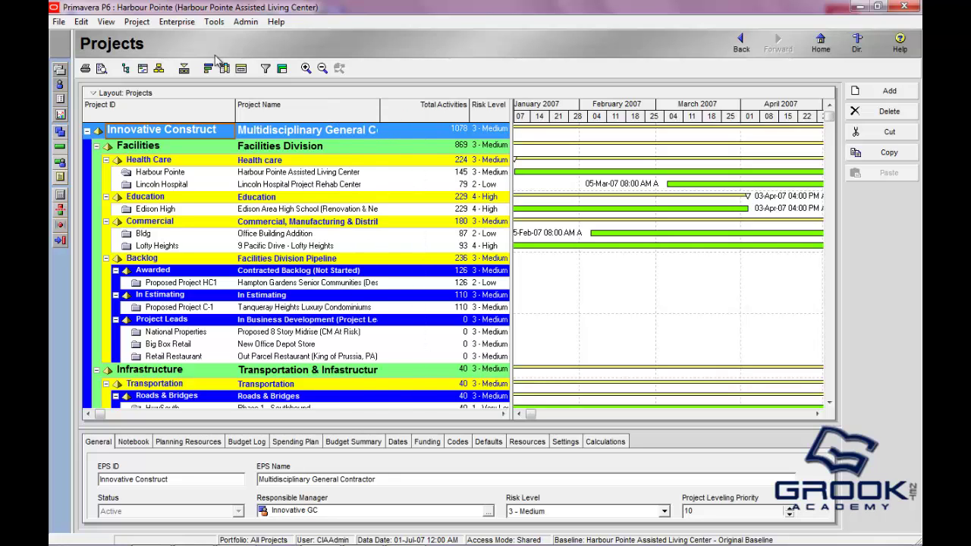
Reopen the admin preferences, check the Project ID maximum characters and bring up the Time Periods settings
{"action": "left_click", "coordinate": [249, 20]}
{"action": "left_click", "coordinate": [275, 68]}
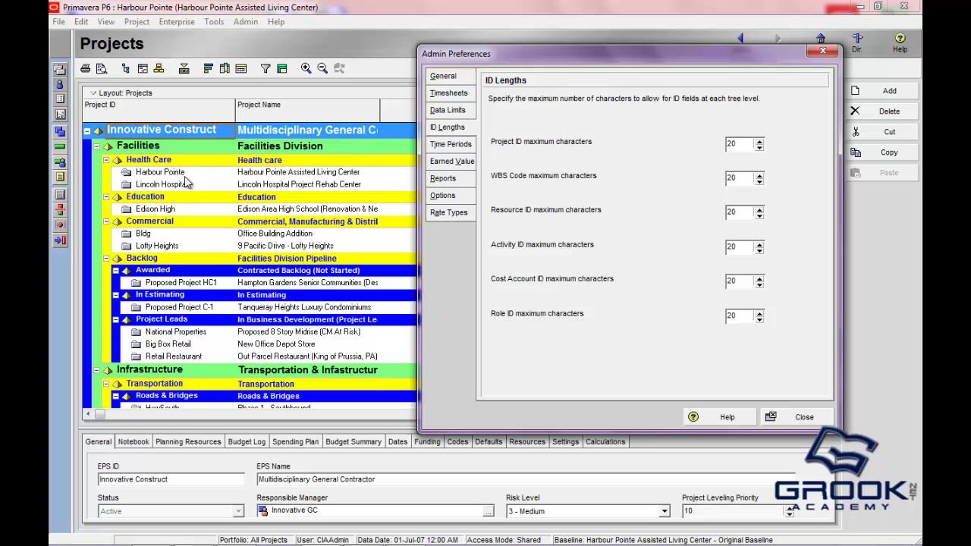
{"action": "double_click", "coordinate": [735, 144]}
{"action": "left_click", "coordinate": [460, 146]}
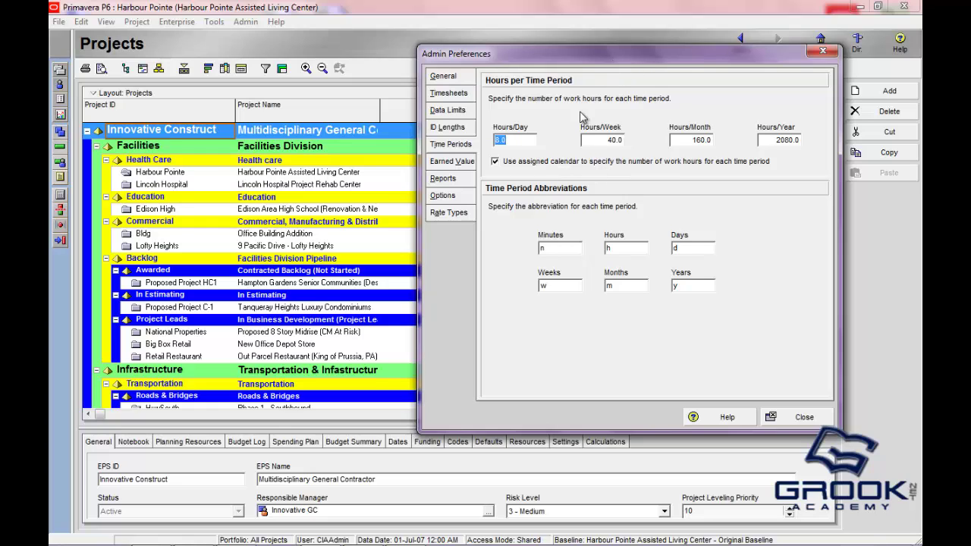
Set the time periods to 10 hours per day and 70 hours per week, switching the assigned-calendar option off for the edit and back on
{"action": "left_click_drag", "start_coordinate": [582, 58], "coordinate": [572, 57]}
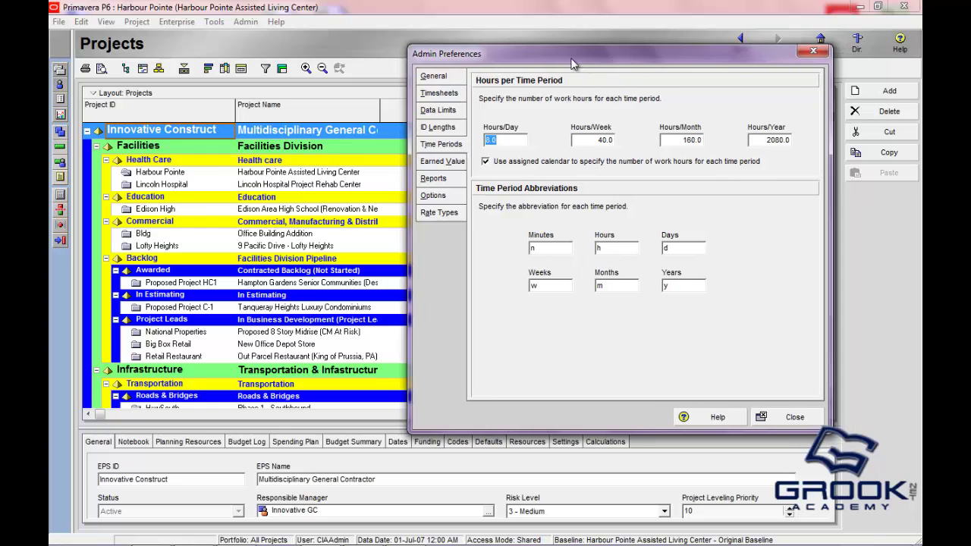
{"action": "left_click", "coordinate": [485, 162]}
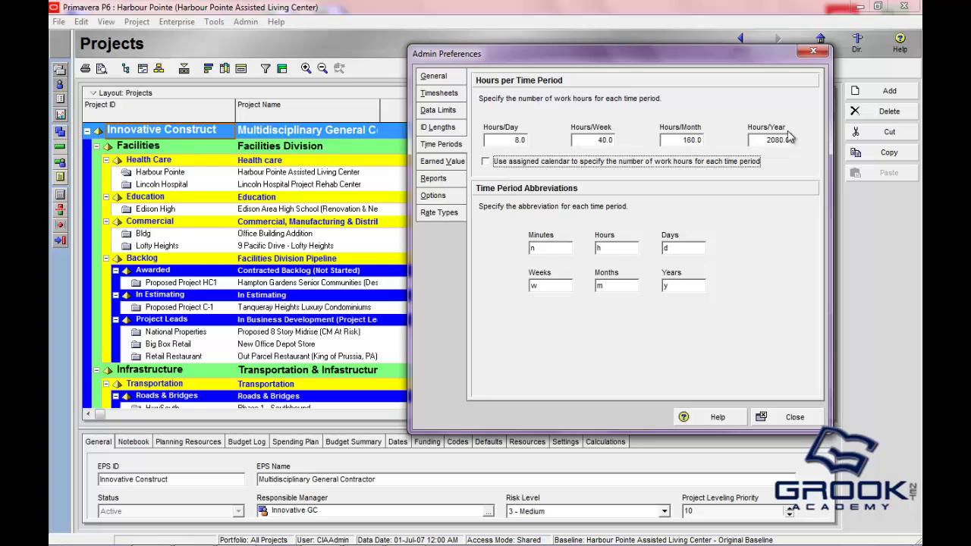
{"action": "left_click", "coordinate": [513, 139]}
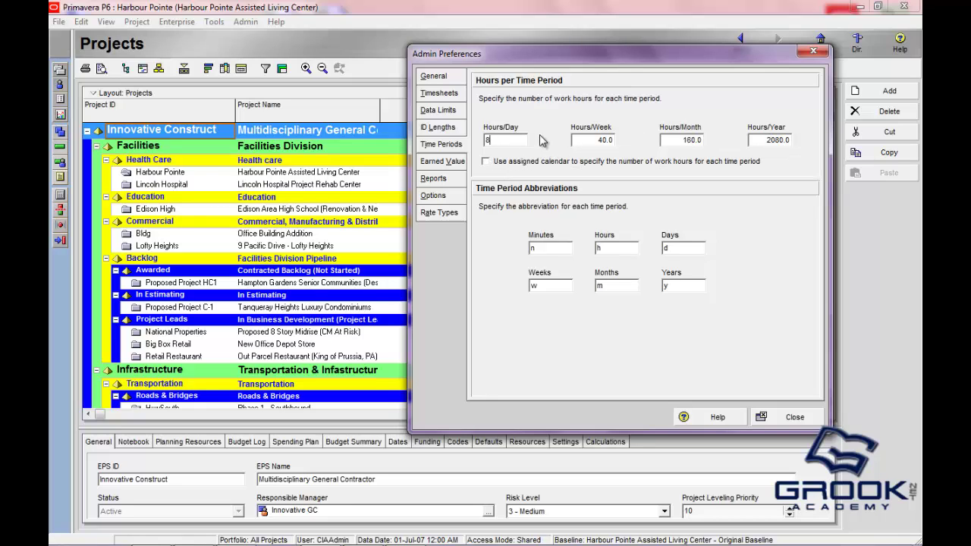
{"action": "key", "text": "BackSpace"}
{"action": "type", "text": "10"}
{"action": "key", "text": "Tab"}
{"action": "type", "text": "70"}
{"action": "key", "text": "Tab"}
{"action": "left_click", "coordinate": [487, 163]}
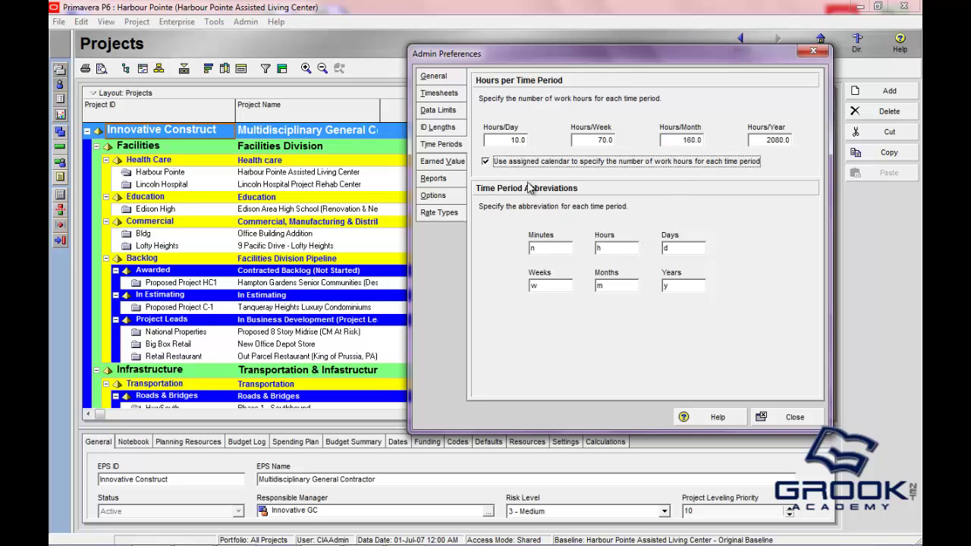
Look over the Minutes abbreviation, close the admin preferences and open the project's Activities view
{"action": "left_click", "coordinate": [544, 247]}
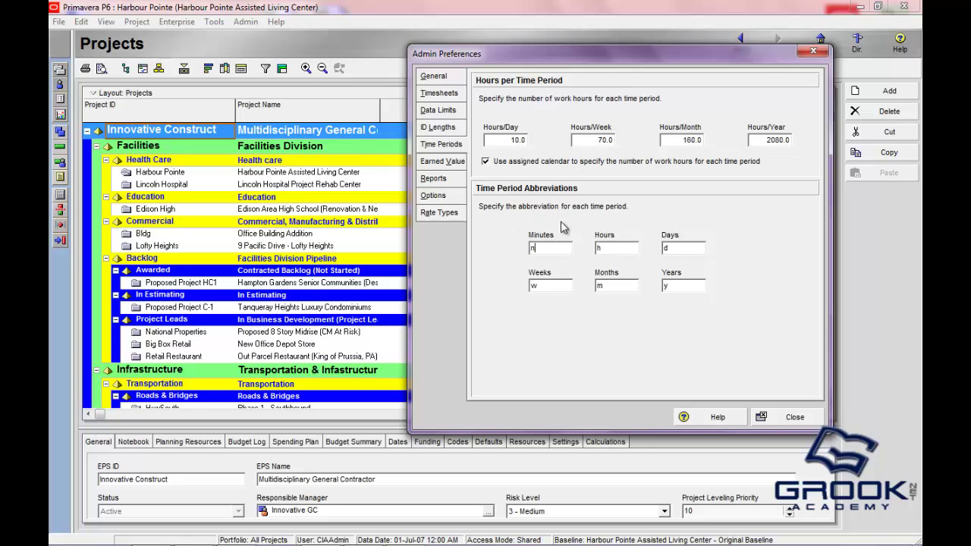
{"action": "left_click_drag", "start_coordinate": [579, 54], "coordinate": [654, 72]}
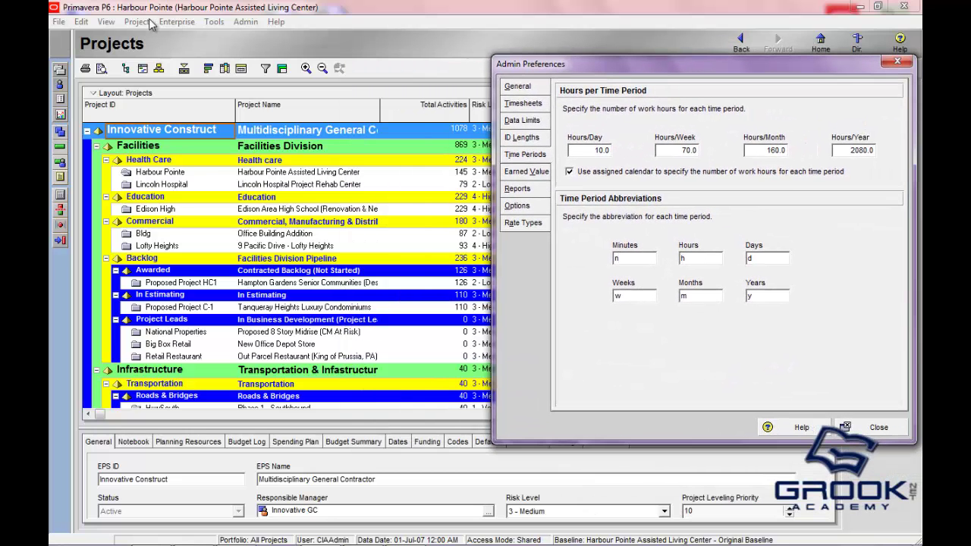
{"action": "left_click", "coordinate": [898, 61]}
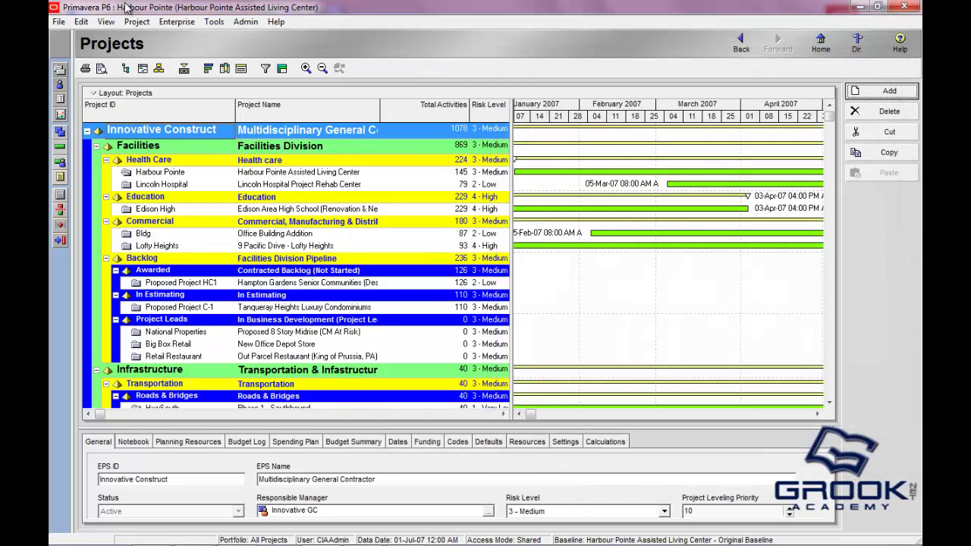
{"action": "left_click", "coordinate": [137, 21]}
{"action": "left_click", "coordinate": [148, 38]}
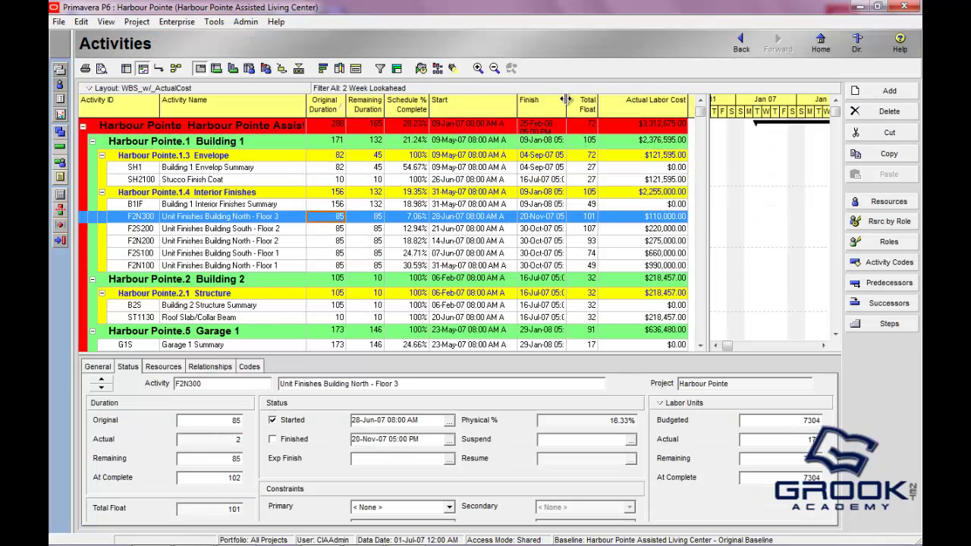
Examine the Building 1 Envelop Summary activity's original duration, narrowing the Finish column and widening it again
{"action": "left_click_drag", "start_coordinate": [566, 99], "coordinate": [554, 106]}
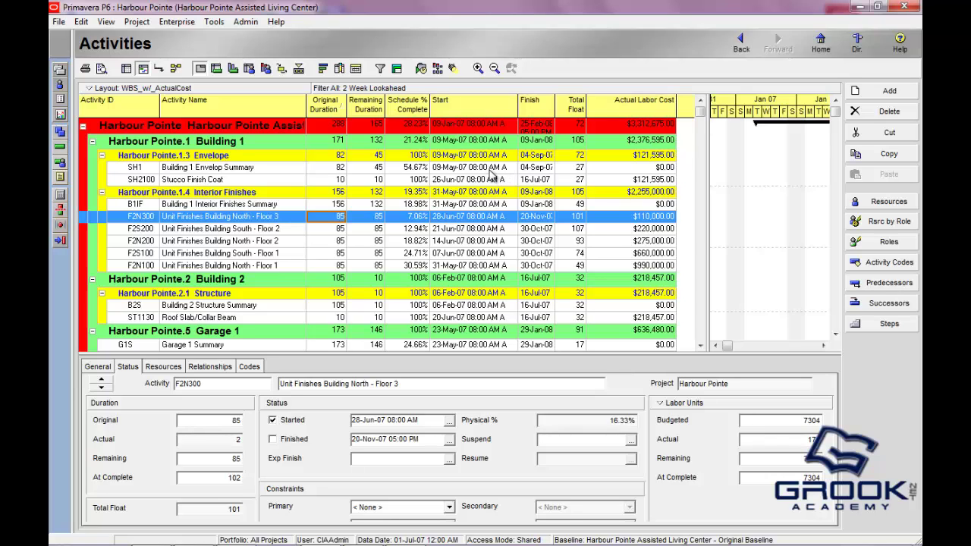
{"action": "left_click", "coordinate": [340, 169]}
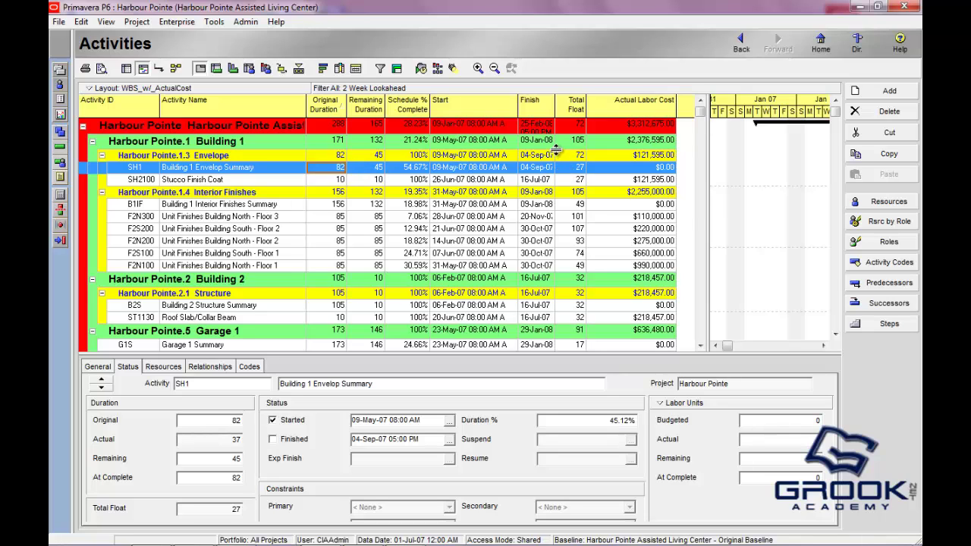
{"action": "left_click_drag", "start_coordinate": [556, 106], "coordinate": [564, 106]}
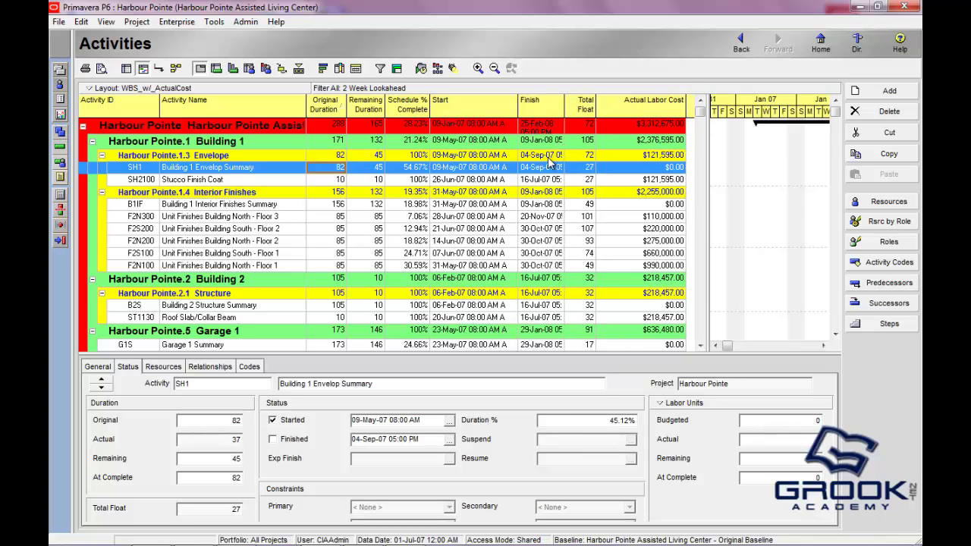
Reopen the admin preferences and review the time period abbreviations for minutes, hours, weeks, months and years
{"action": "left_click", "coordinate": [239, 23]}
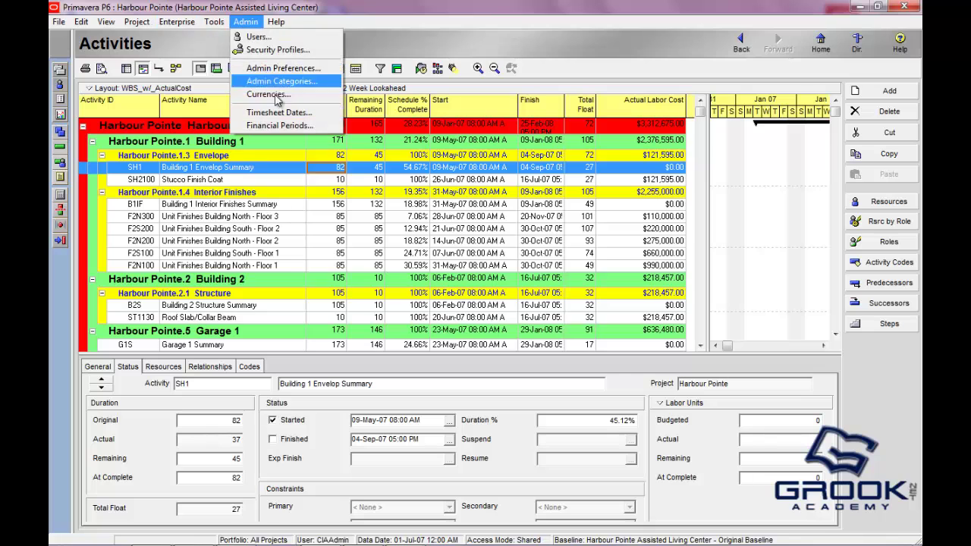
{"action": "left_click", "coordinate": [276, 66]}
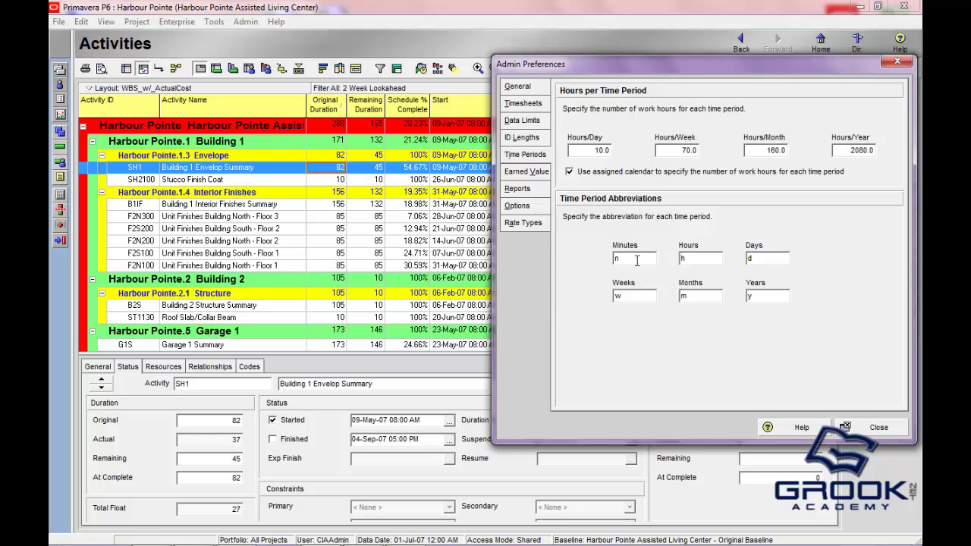
{"action": "double_click", "coordinate": [683, 296]}
{"action": "double_click", "coordinate": [617, 258]}
{"action": "double_click", "coordinate": [681, 259]}
{"action": "double_click", "coordinate": [615, 295]}
{"action": "key", "text": "Tab"}
{"action": "key", "text": "Tab"}
Review the Earned Value, Reports and Options admin preferences, including the Web Access Server URL setting
{"action": "left_click", "coordinate": [532, 171]}
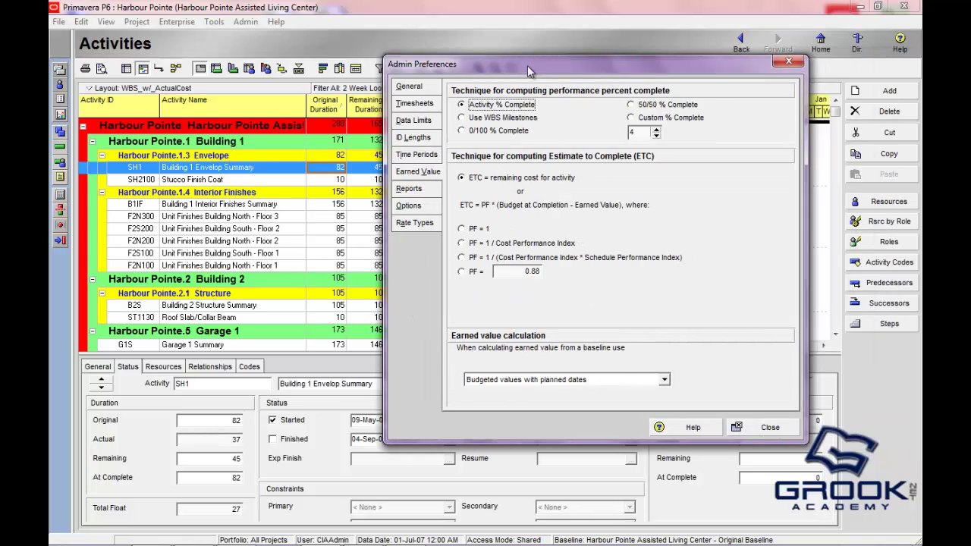
{"action": "left_click_drag", "start_coordinate": [528, 65], "coordinate": [516, 65]}
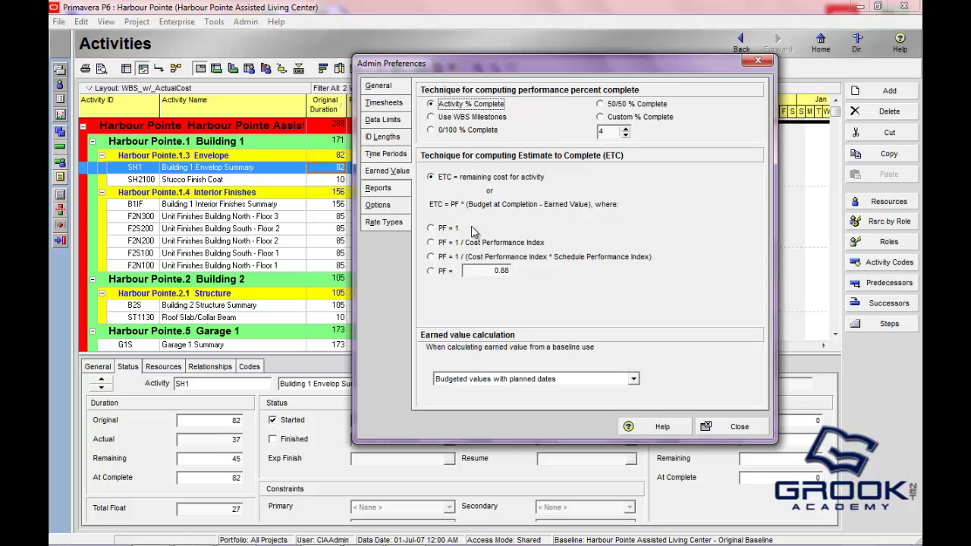
{"action": "left_click", "coordinate": [371, 192]}
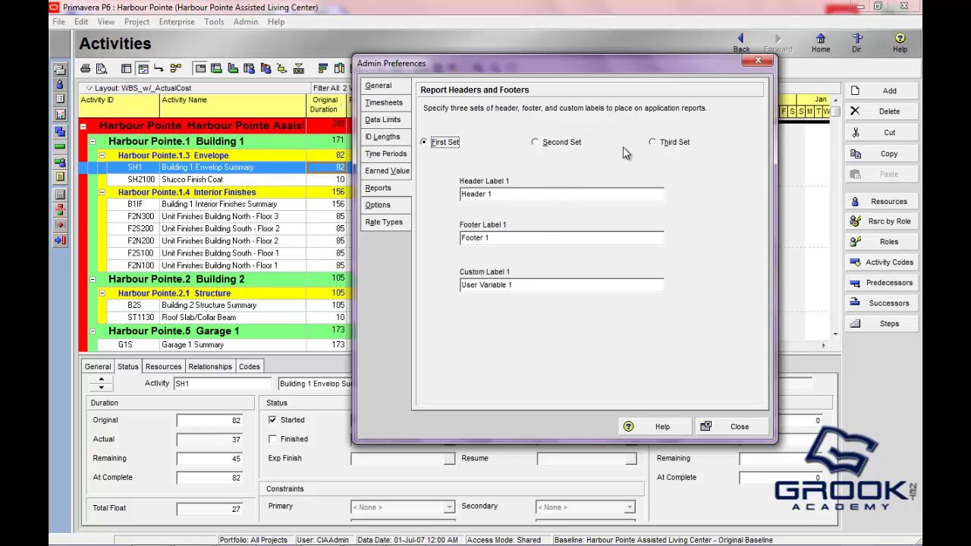
{"action": "left_click", "coordinate": [395, 205]}
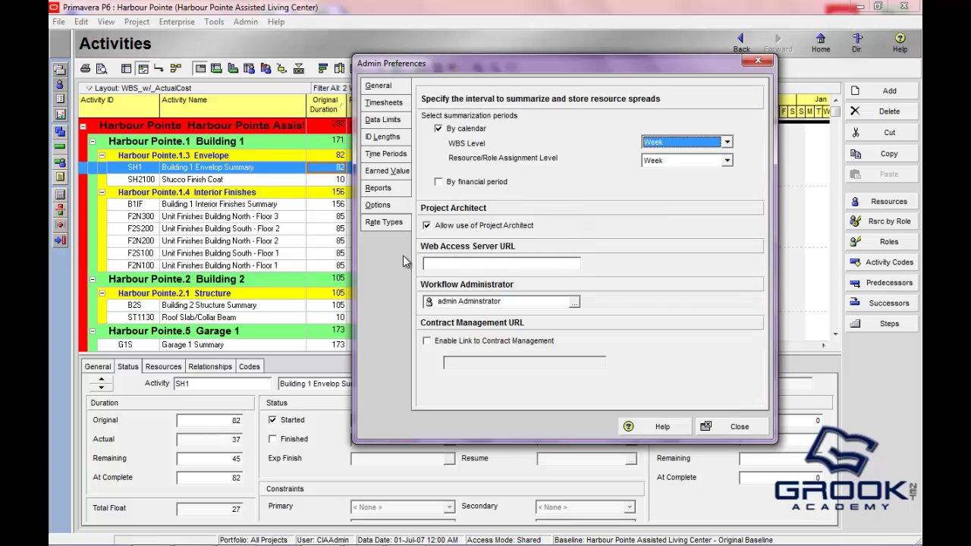
{"action": "left_click", "coordinate": [529, 264]}
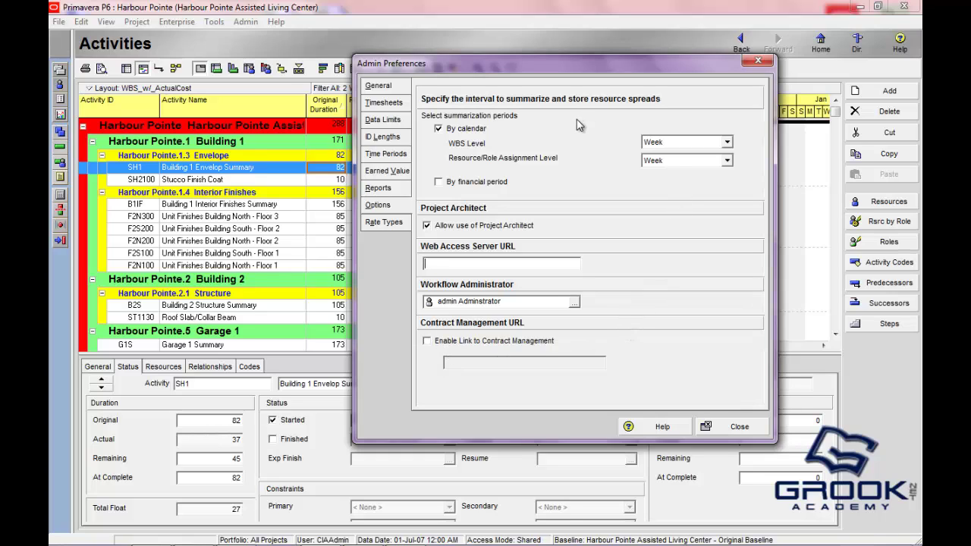
{"action": "left_click_drag", "start_coordinate": [570, 61], "coordinate": [565, 54]}
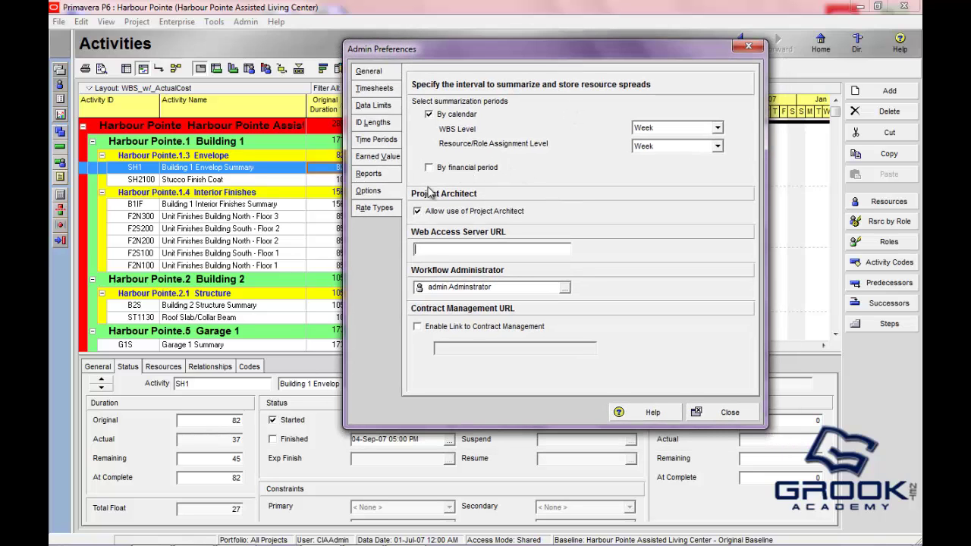
Review the resource and role rate types, narrowing the Default Title column, and close the admin preferences
{"action": "left_click", "coordinate": [388, 206]}
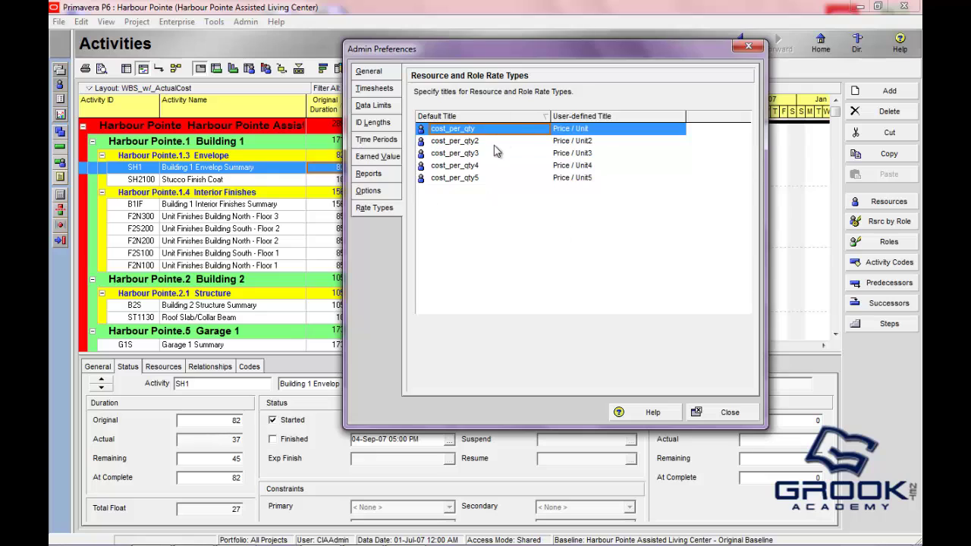
{"action": "left_click_drag", "start_coordinate": [552, 120], "coordinate": [508, 136]}
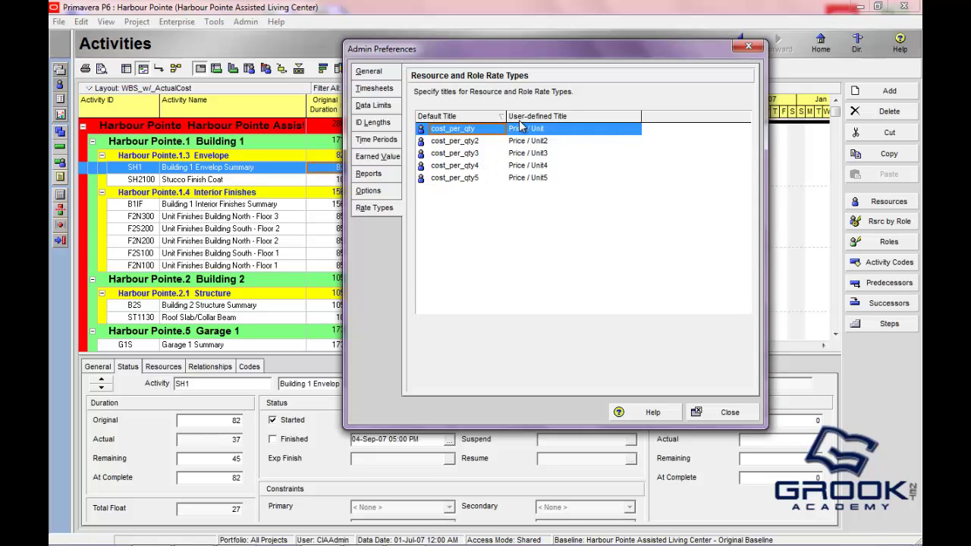
{"action": "left_click", "coordinate": [533, 179]}
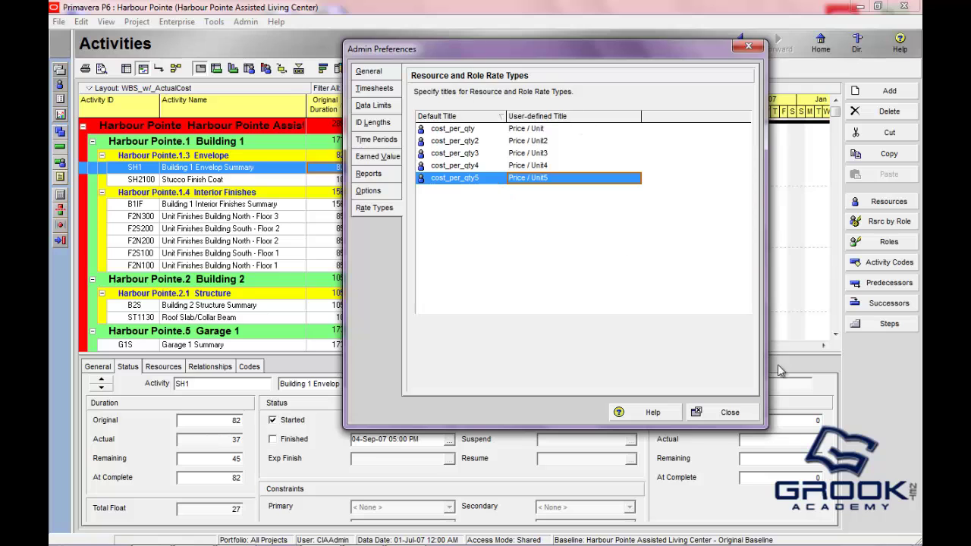
{"action": "left_click", "coordinate": [727, 412]}
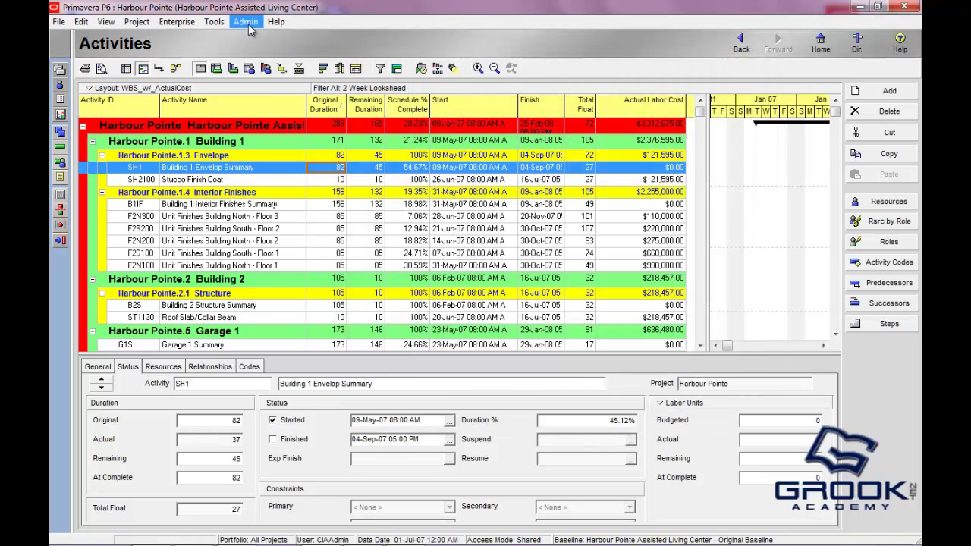
Add a baseline type named Original Baseline in the admin categories and close them
{"action": "left_click", "coordinate": [245, 21]}
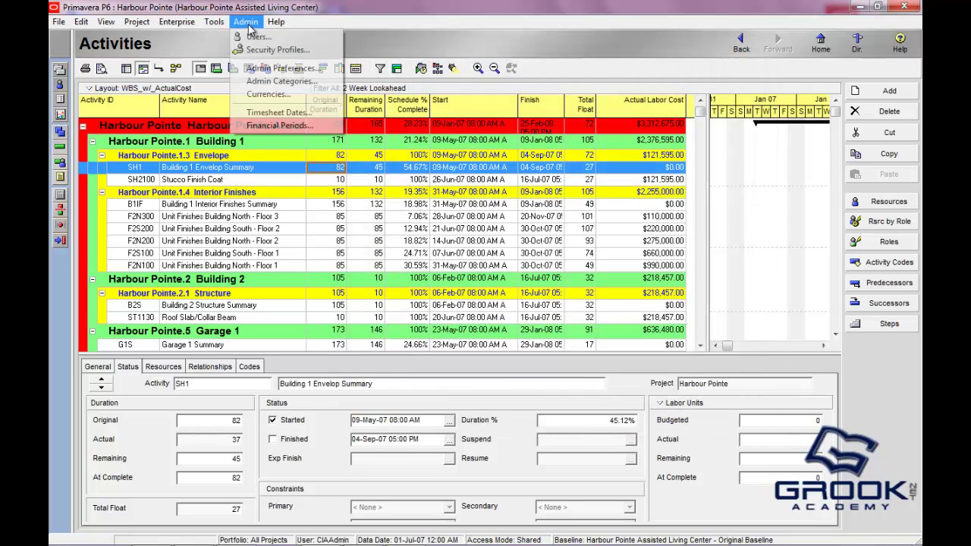
{"action": "left_click", "coordinate": [266, 83]}
{"action": "left_click_drag", "start_coordinate": [599, 152], "coordinate": [601, 114]}
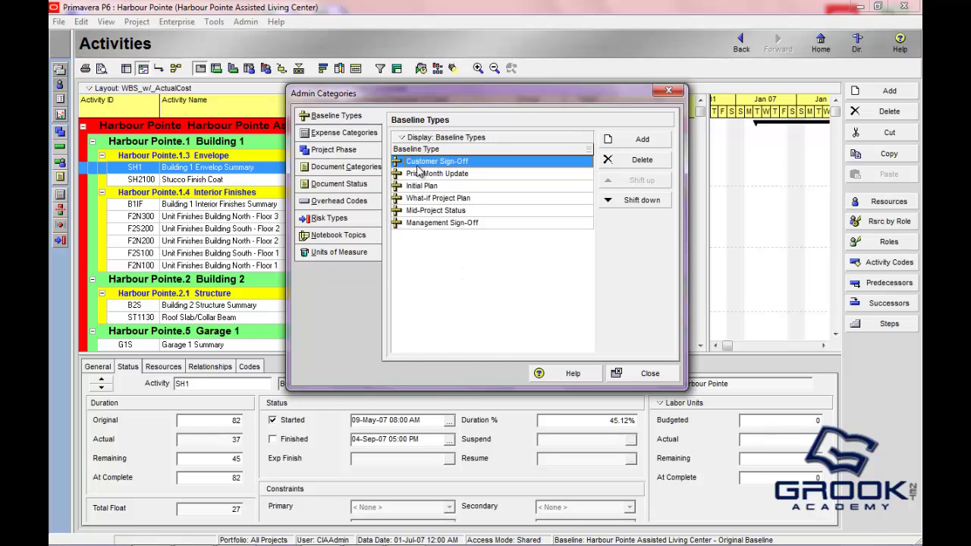
{"action": "left_click", "coordinate": [630, 140]}
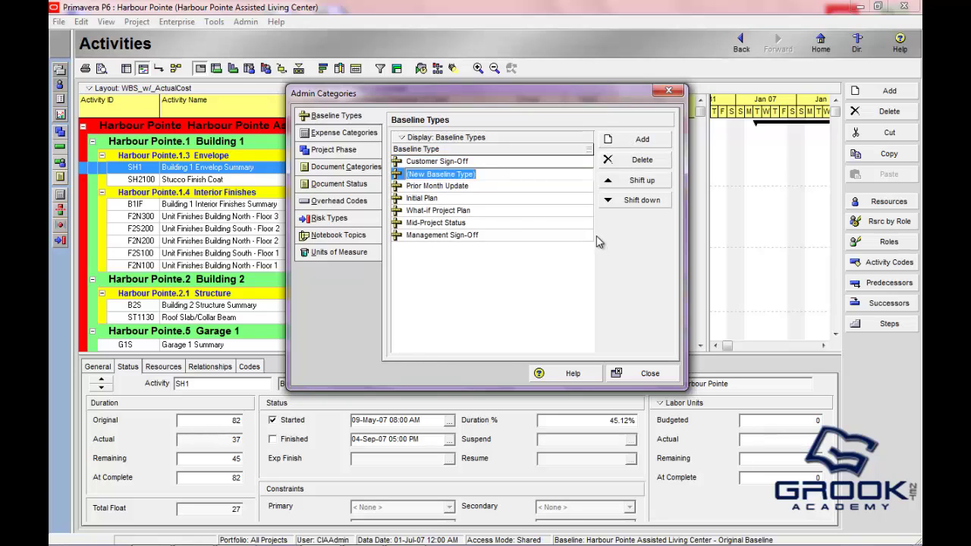
{"action": "type", "text": "Or"}
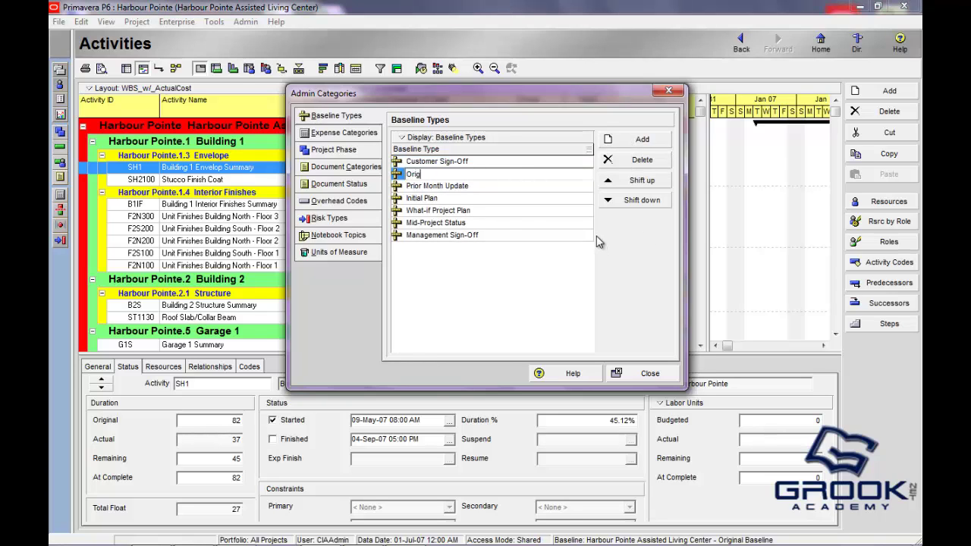
{"action": "type", "text": "iginal Basi"}
{"action": "type", "text": "line"}
{"action": "left_click", "coordinate": [569, 373]}
{"action": "left_click", "coordinate": [722, 7]}
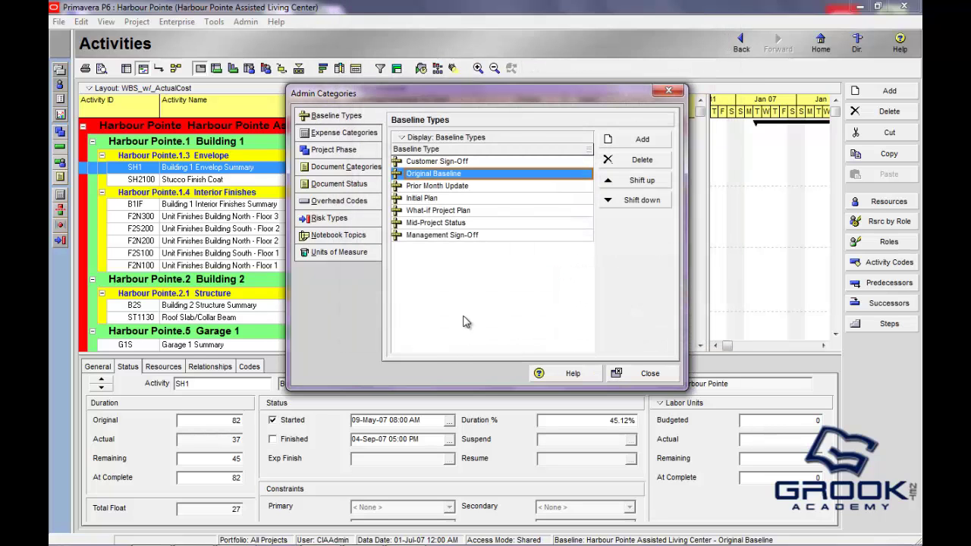
{"action": "left_click", "coordinate": [622, 373]}
Open baseline maintenance for the project, view the options for adding a new baseline, and cancel without adding one
{"action": "left_click", "coordinate": [233, 24]}
{"action": "left_click", "coordinate": [232, 25]}
{"action": "left_click", "coordinate": [215, 22]}
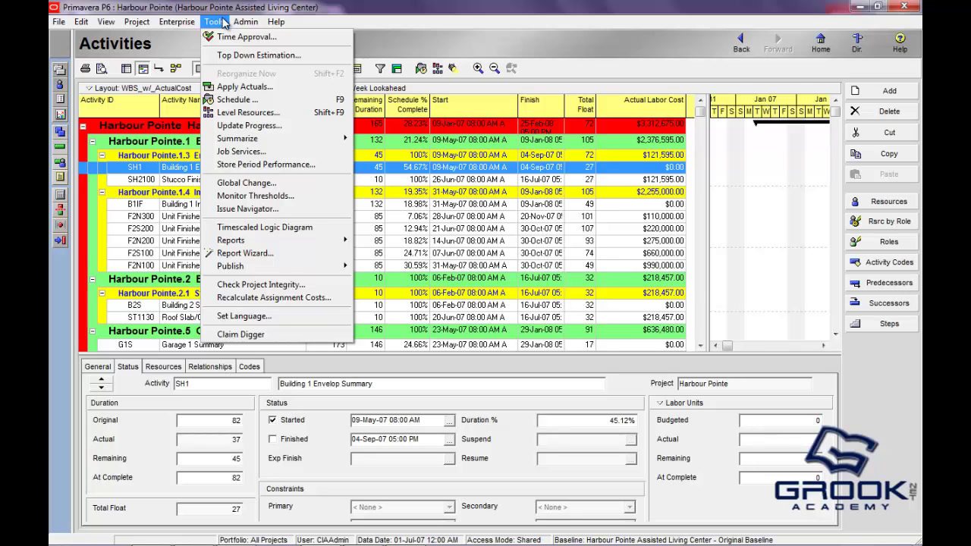
{"action": "mouse_move", "coordinate": [182, 28]}
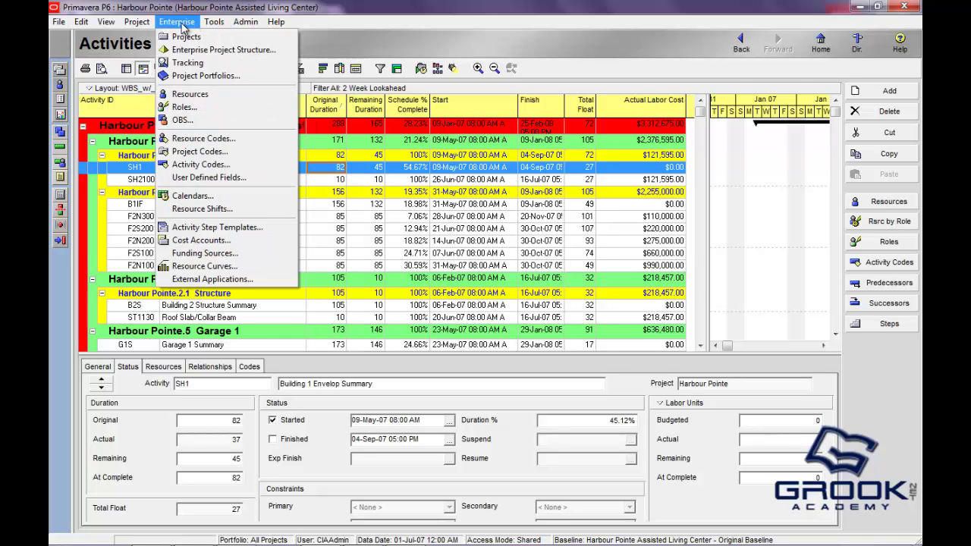
{"action": "mouse_move", "coordinate": [151, 28]}
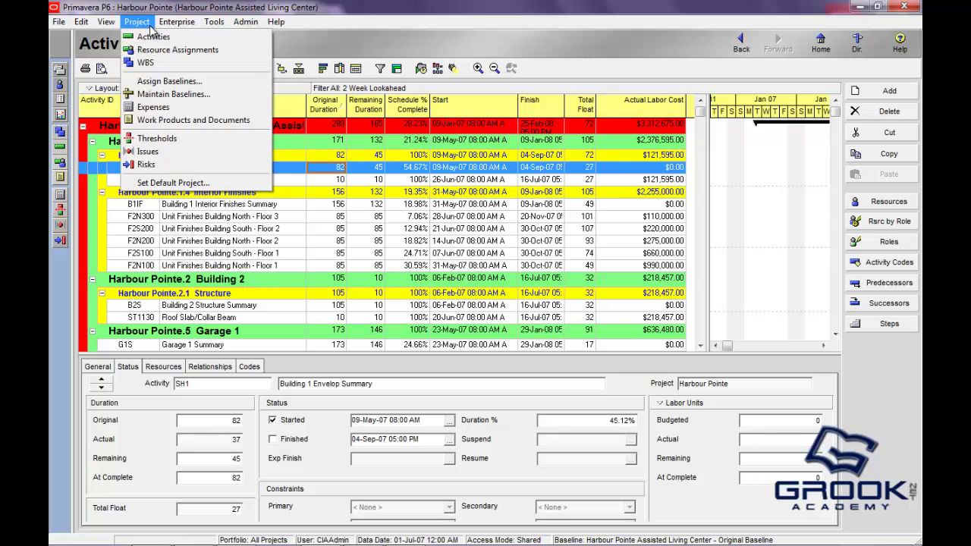
{"action": "left_click", "coordinate": [176, 94]}
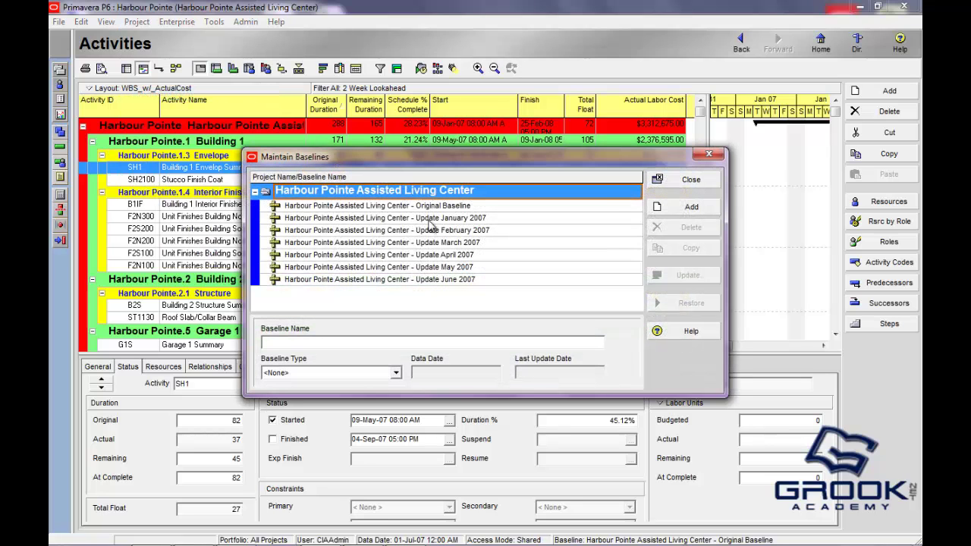
{"action": "left_click", "coordinate": [687, 210]}
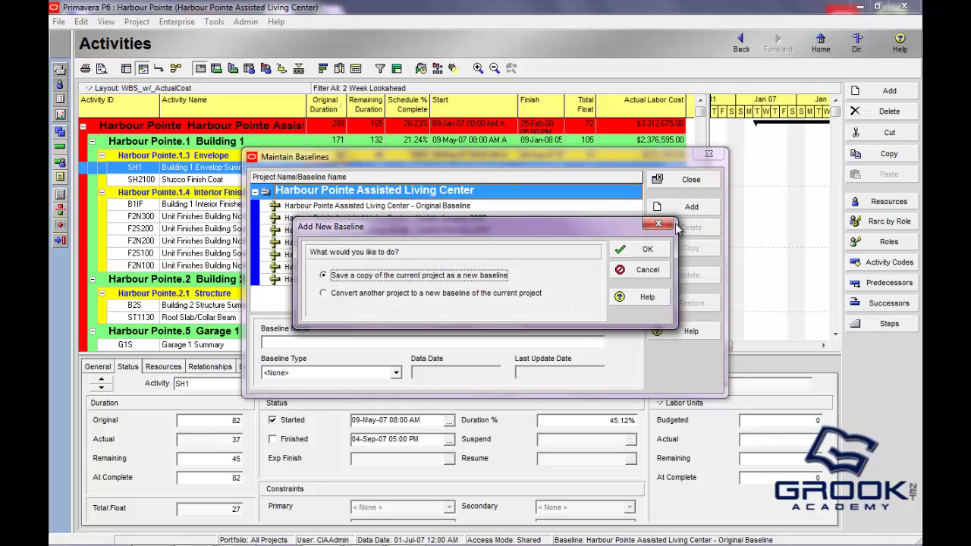
{"action": "left_click", "coordinate": [673, 225]}
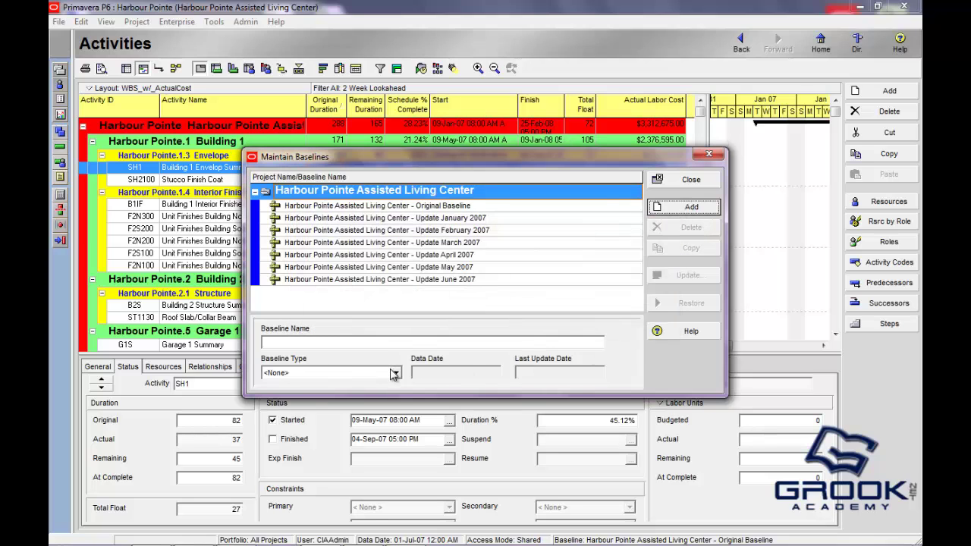
Choose Original Baseline as the baseline type in baseline maintenance and close the dialog
{"action": "left_click", "coordinate": [394, 374]}
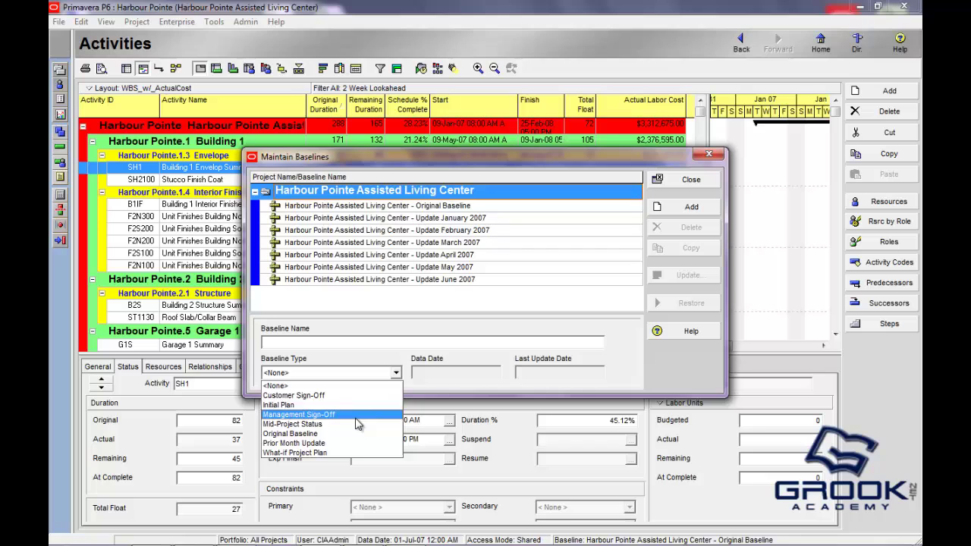
{"action": "left_click", "coordinate": [300, 433]}
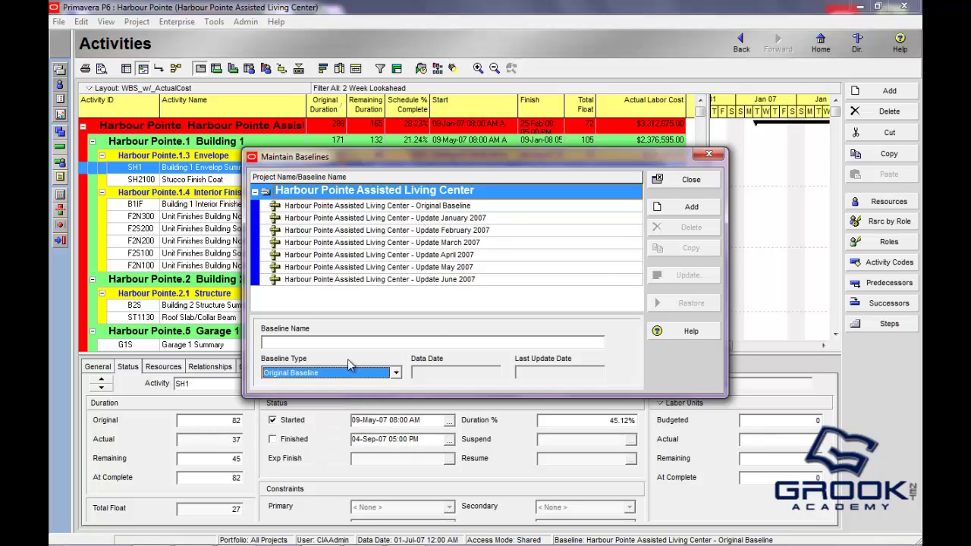
{"action": "left_click", "coordinate": [709, 154]}
Reopen the admin categories and review the expense categories, from Travel up to Facilities
{"action": "left_click", "coordinate": [246, 21]}
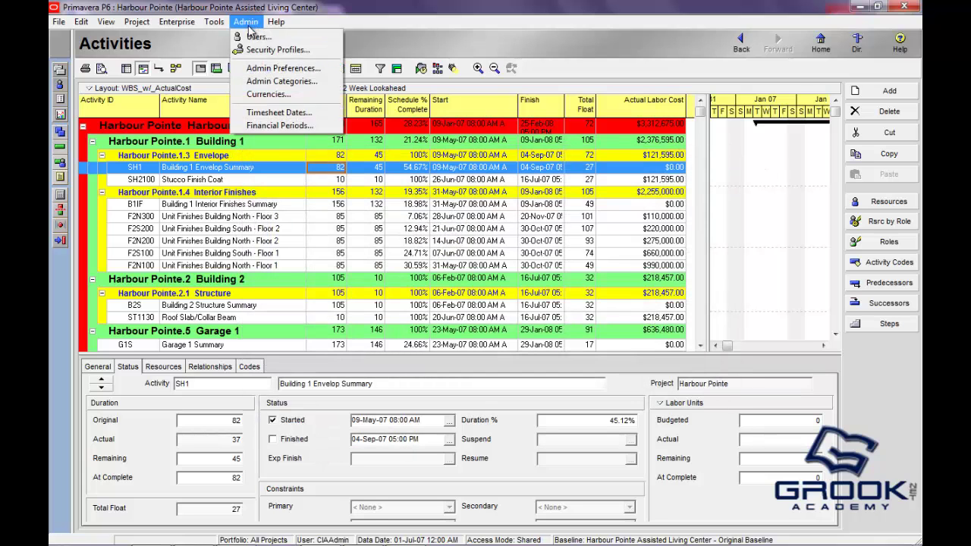
{"action": "left_click", "coordinate": [277, 81]}
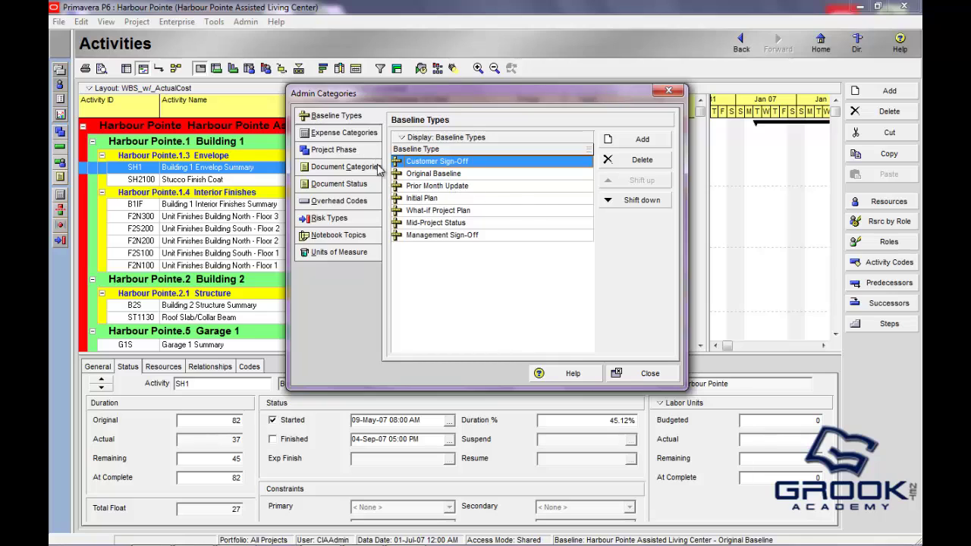
{"action": "left_click", "coordinate": [356, 135]}
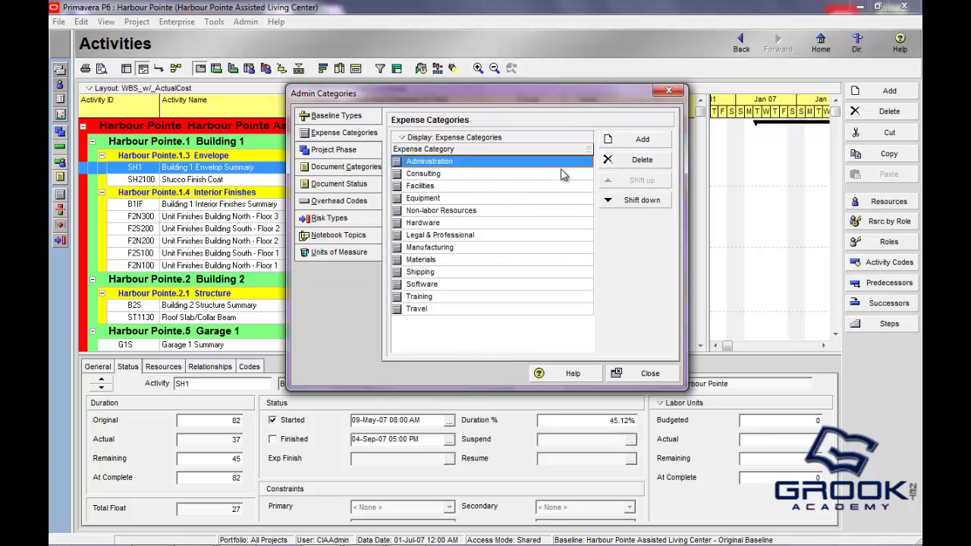
{"action": "left_click", "coordinate": [430, 310]}
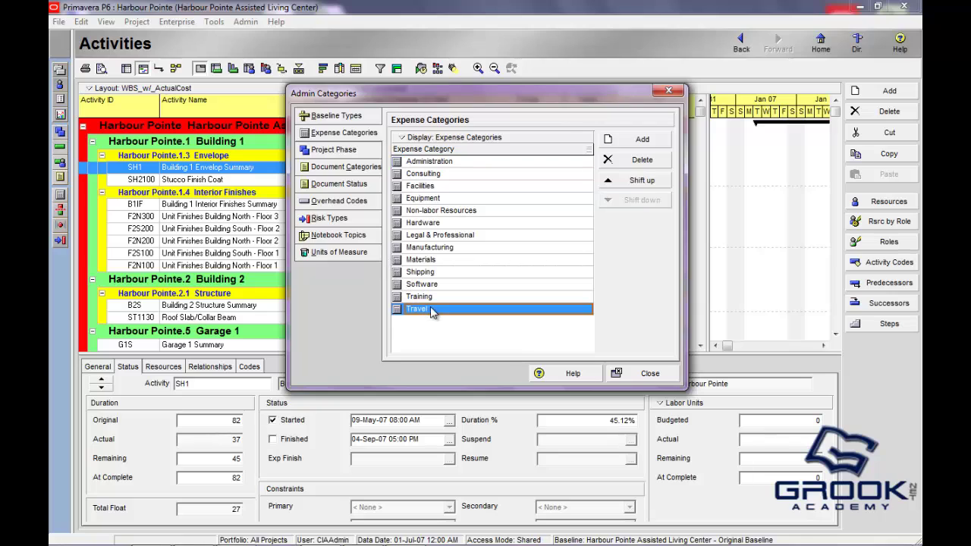
{"action": "left_click", "coordinate": [430, 296]}
{"action": "left_click", "coordinate": [431, 285]}
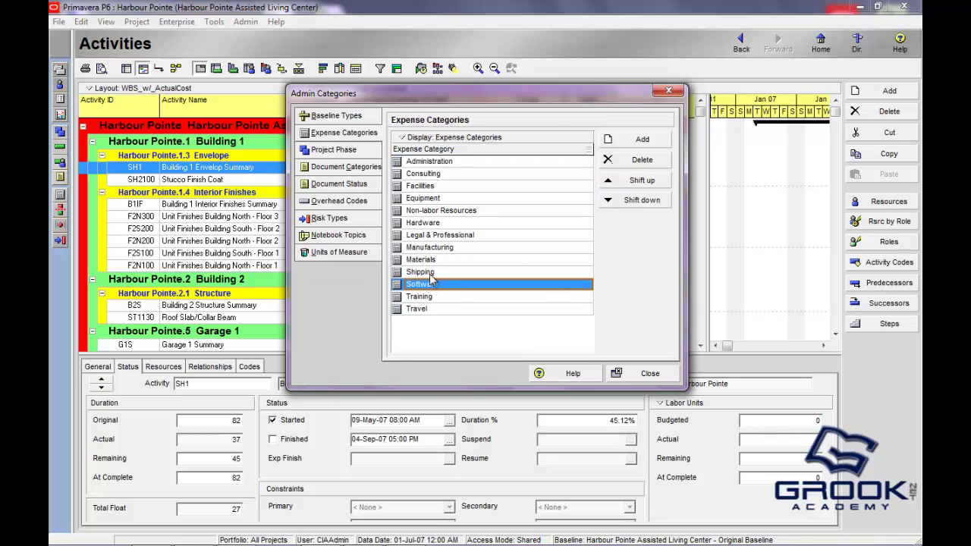
{"action": "left_click", "coordinate": [431, 272]}
{"action": "left_click", "coordinate": [432, 261]}
{"action": "left_click", "coordinate": [447, 187]}
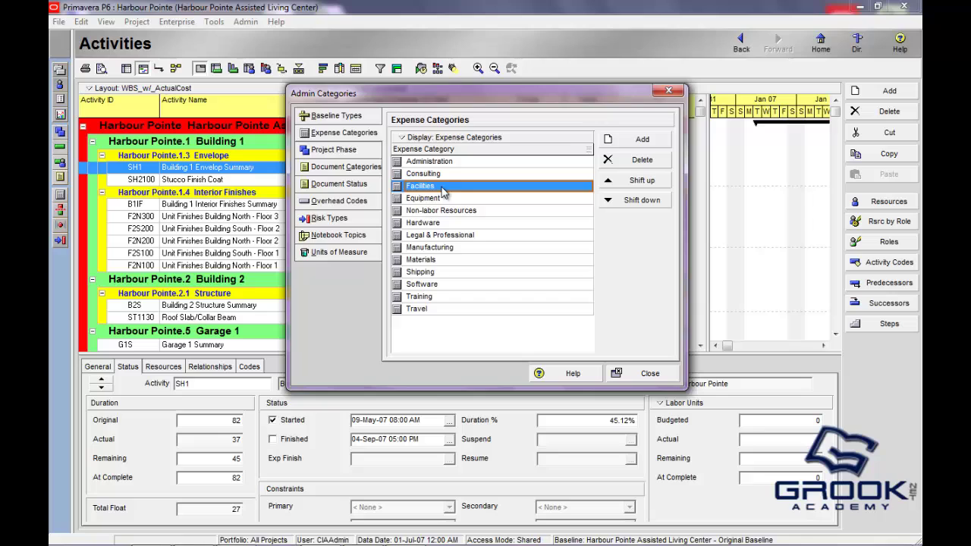
Add an expense category named Food below Equipment
{"action": "left_click", "coordinate": [611, 141]}
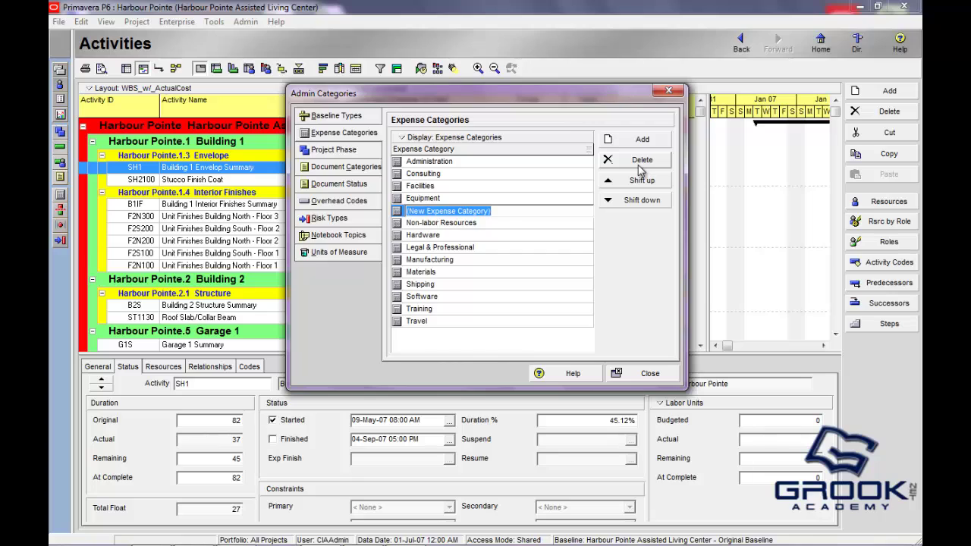
{"action": "type", "text": "Food"}
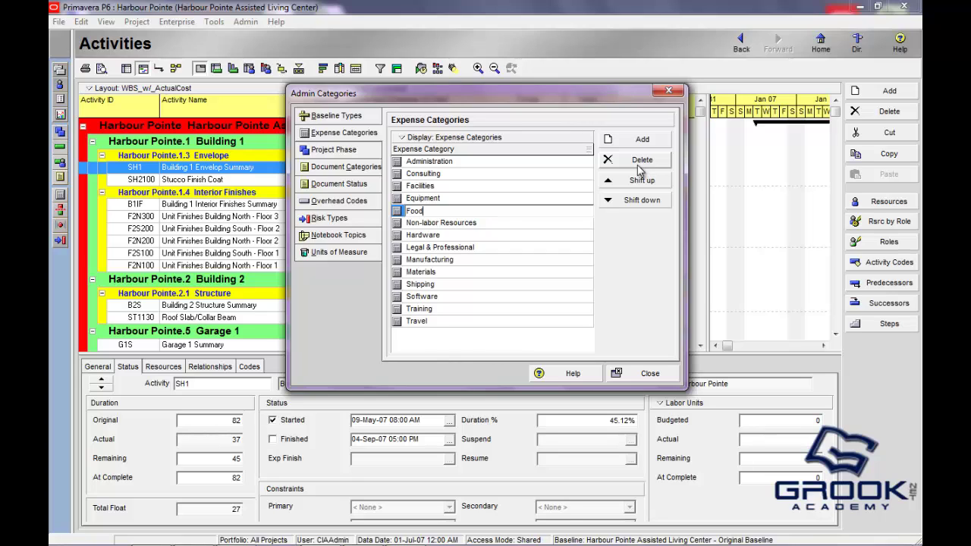
{"action": "left_click", "coordinate": [464, 224]}
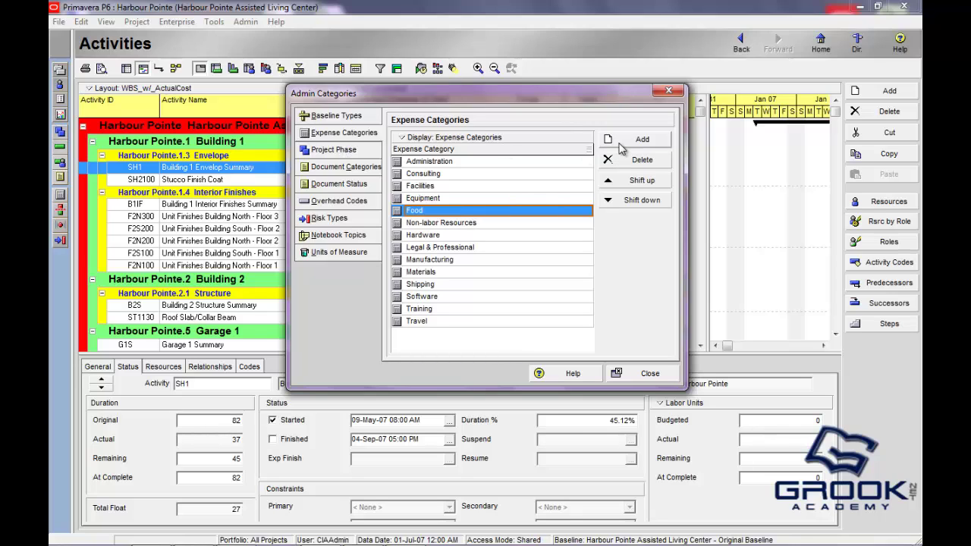
Review the full list of Project Phase WBS category values
{"action": "left_click", "coordinate": [334, 150]}
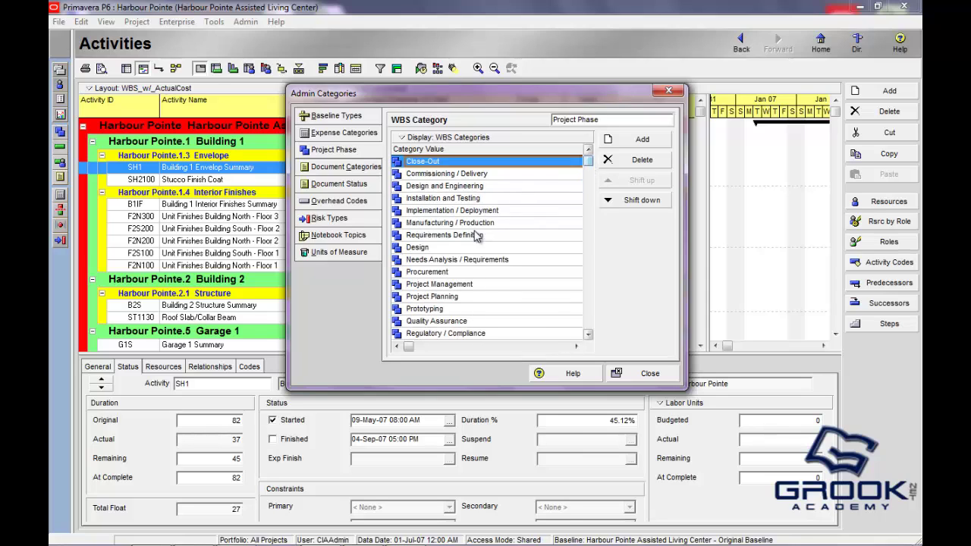
{"action": "scroll", "coordinate": [473, 239], "scroll_direction": "down", "scroll_amount": 2}
{"action": "scroll", "coordinate": [475, 239], "scroll_direction": "up", "scroll_amount": 2}
{"action": "scroll", "coordinate": [591, 195], "scroll_direction": "down", "scroll_amount": 1}
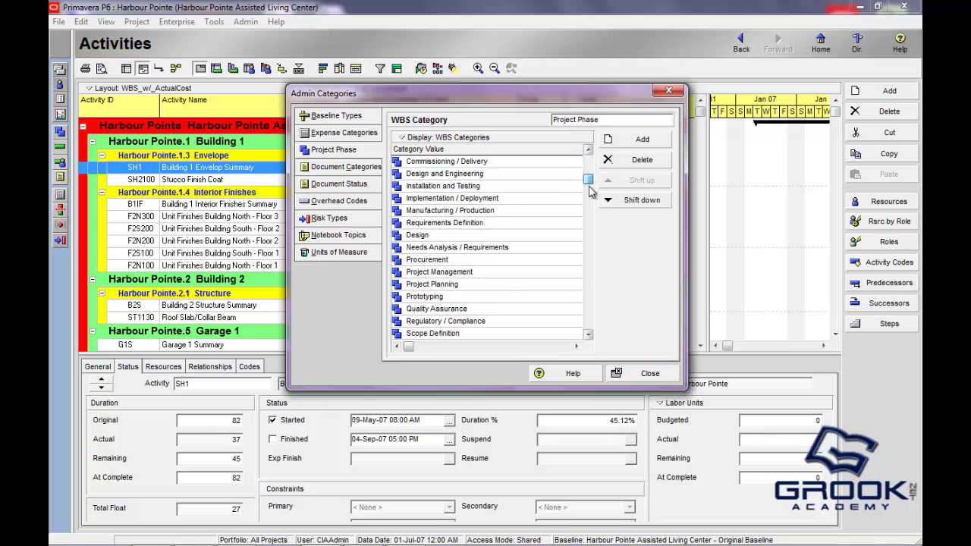
{"action": "scroll", "coordinate": [590, 196], "scroll_direction": "down", "scroll_amount": 3}
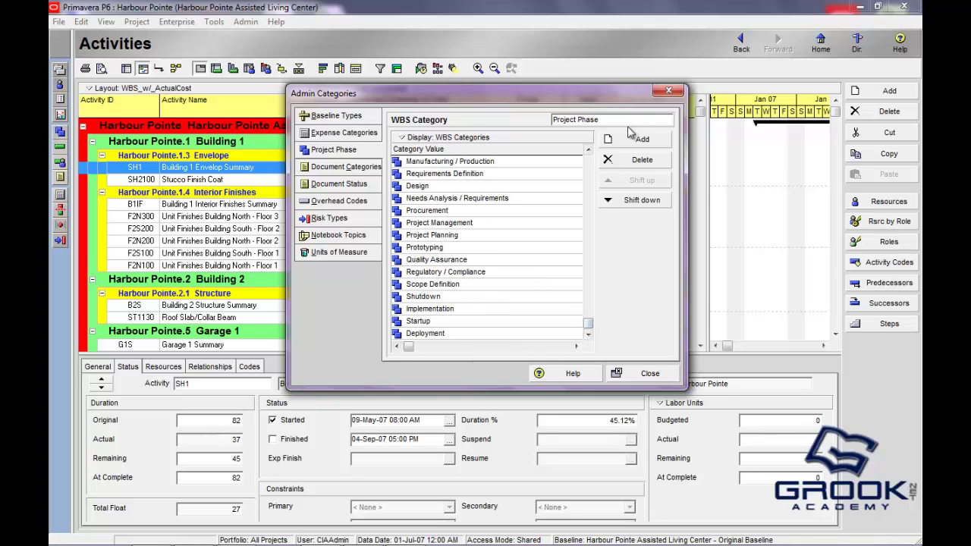
Review the list of document categories, including Project Charter and Project Scope
{"action": "left_click", "coordinate": [324, 168]}
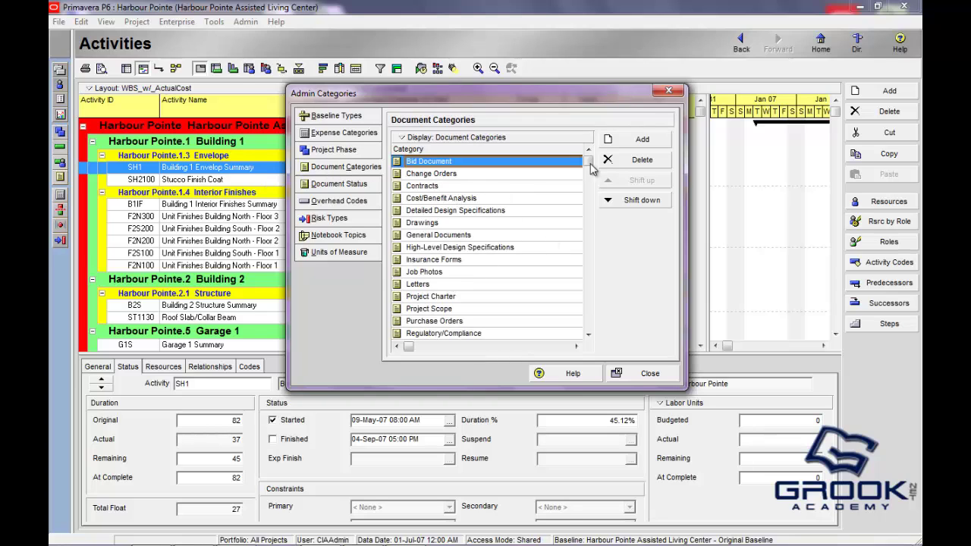
{"action": "scroll", "coordinate": [591, 176], "scroll_direction": "down", "scroll_amount": 1}
{"action": "scroll", "coordinate": [462, 247], "scroll_direction": "down", "scroll_amount": 1}
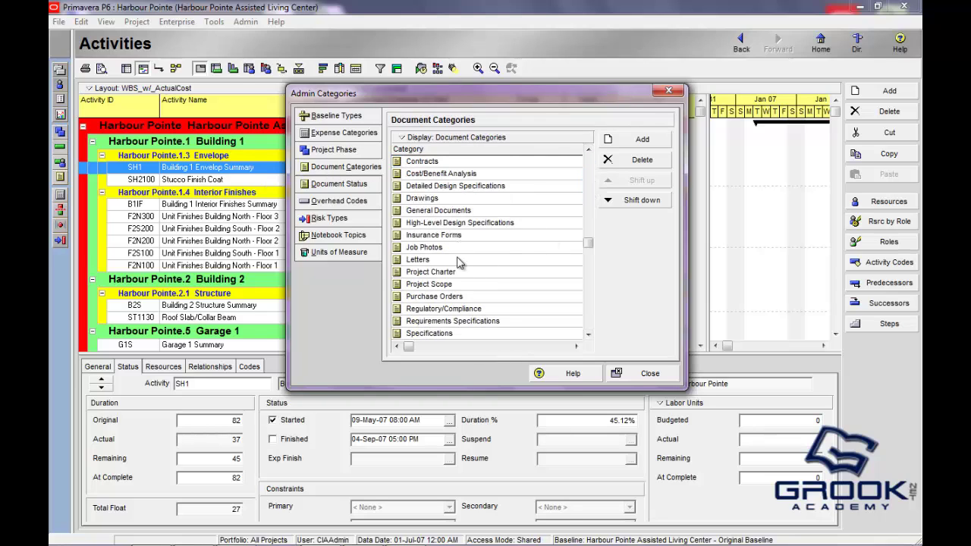
{"action": "left_click", "coordinate": [459, 272]}
{"action": "left_click", "coordinate": [448, 285]}
{"action": "scroll", "coordinate": [455, 284], "scroll_direction": "down", "scroll_amount": 1}
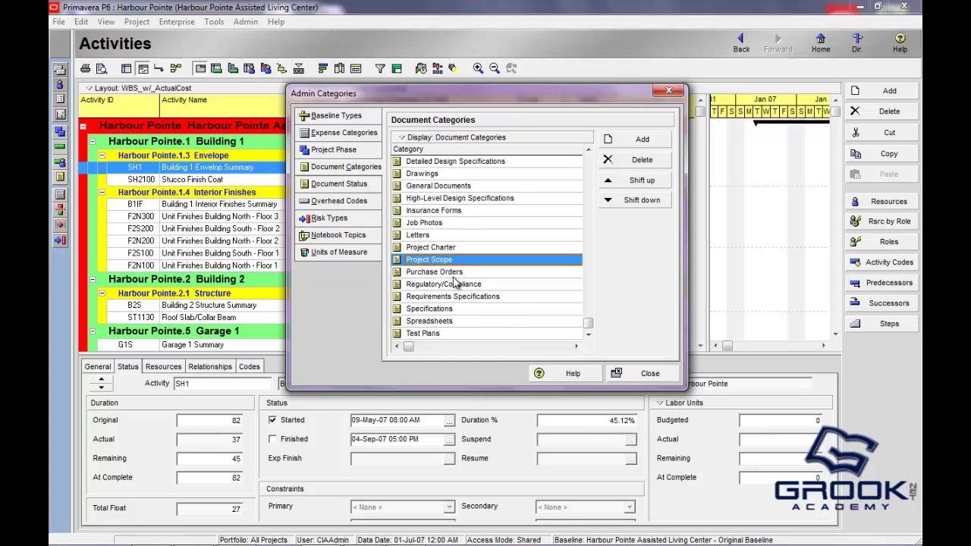
{"action": "scroll", "coordinate": [446, 319], "scroll_direction": "up", "scroll_amount": 2}
Add a document category named RFI's directly below Bid Document
{"action": "left_click", "coordinate": [446, 162]}
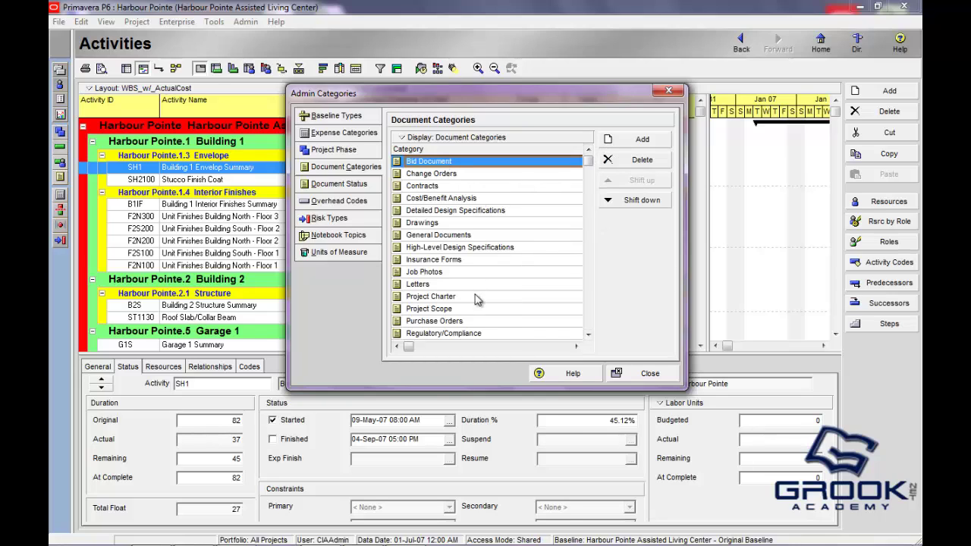
{"action": "left_click", "coordinate": [636, 141]}
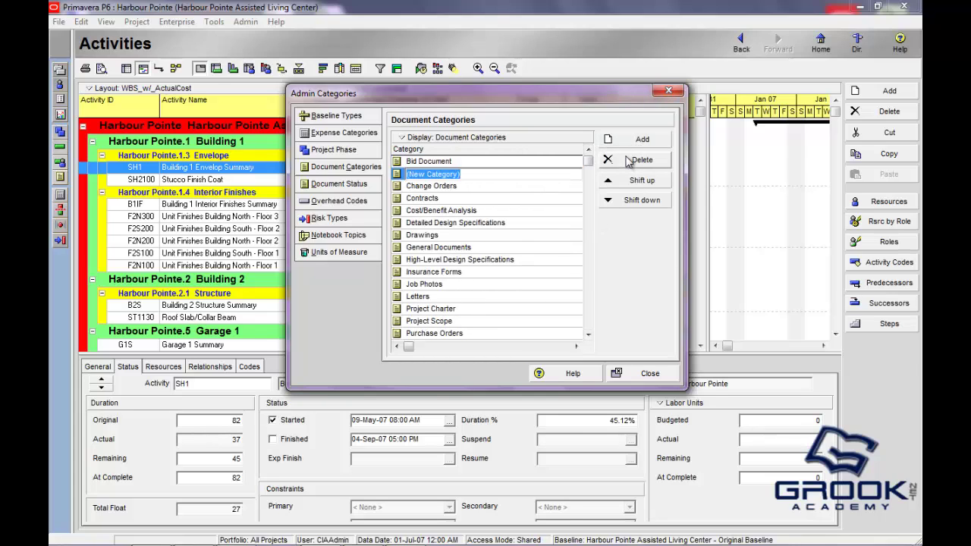
{"action": "type", "text": "RF"}
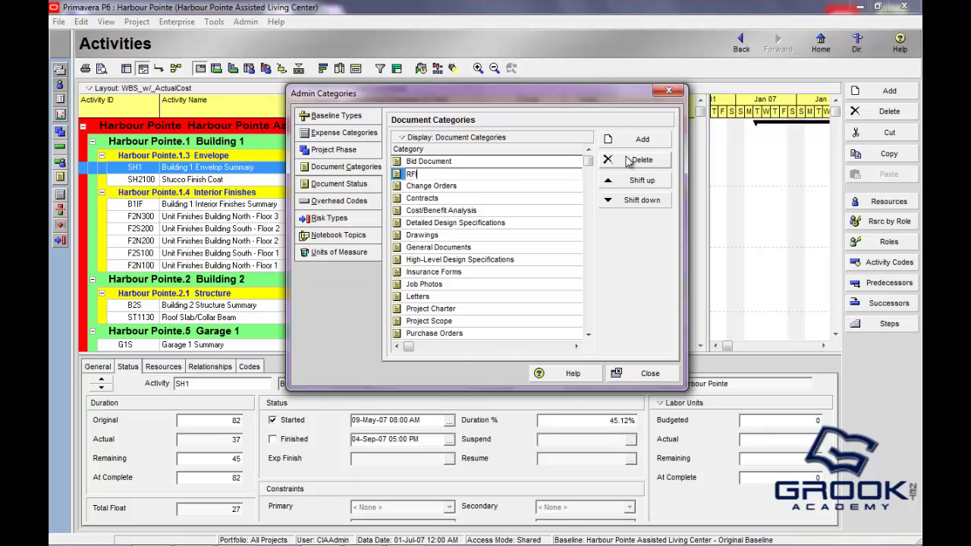
{"action": "type", "text": "I's"}
{"action": "left_click", "coordinate": [521, 201]}
{"action": "left_click", "coordinate": [454, 179]}
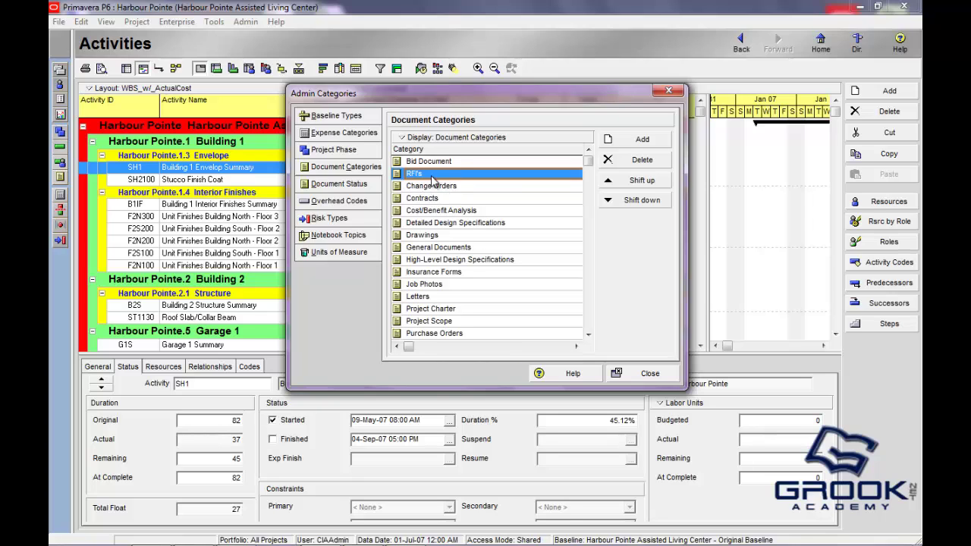
Add a document status code named Deferred directly below Approved
{"action": "left_click", "coordinate": [360, 184]}
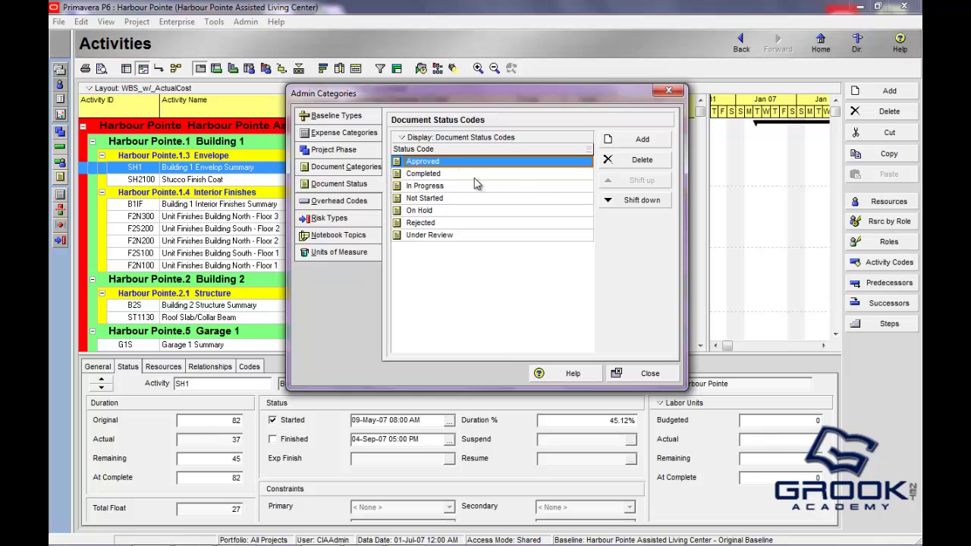
{"action": "left_click_drag", "start_coordinate": [479, 94], "coordinate": [443, 90]}
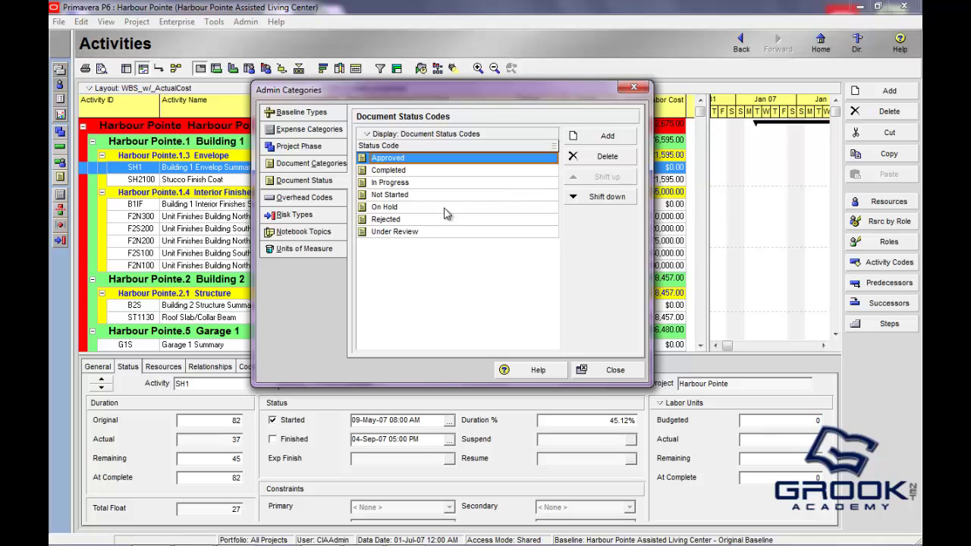
{"action": "left_click", "coordinate": [604, 138]}
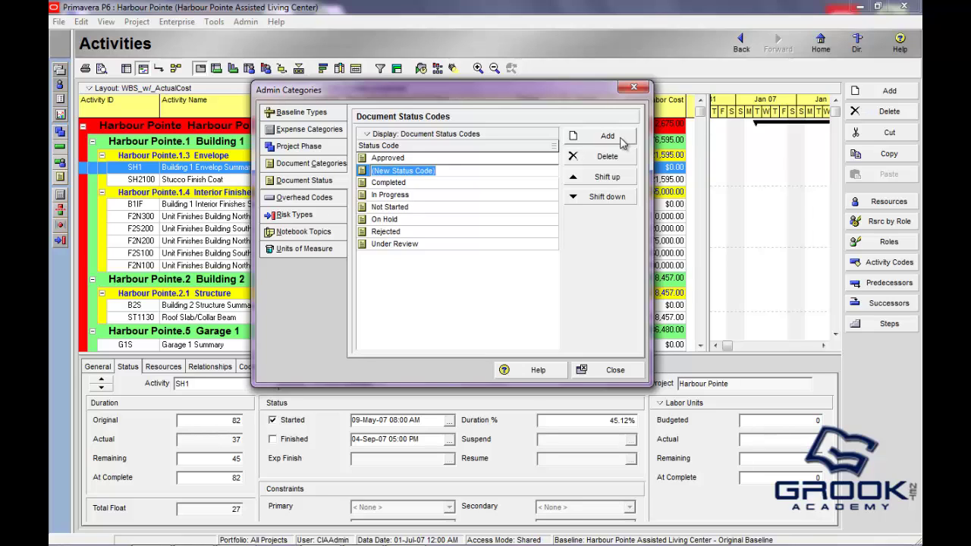
{"action": "type", "text": "Deferred"}
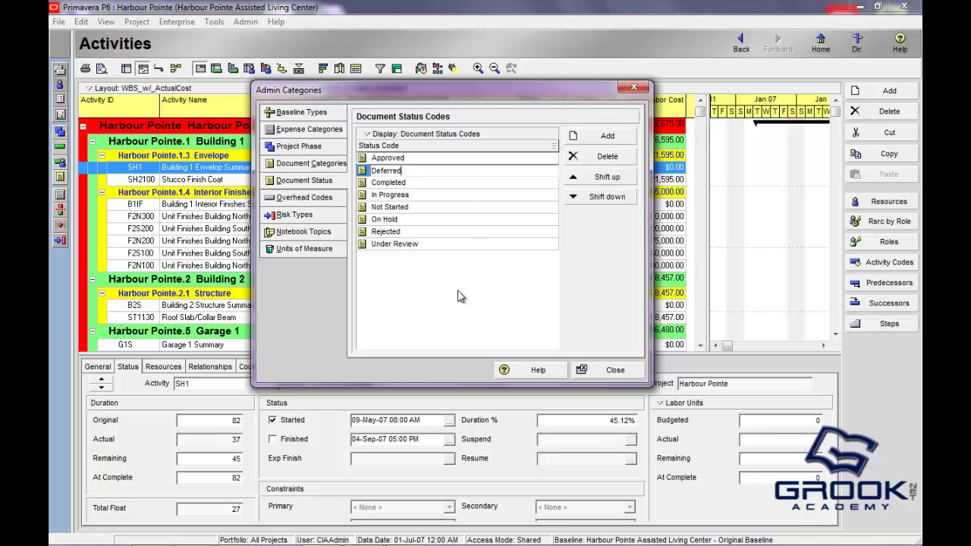
{"action": "key", "text": "Return"}
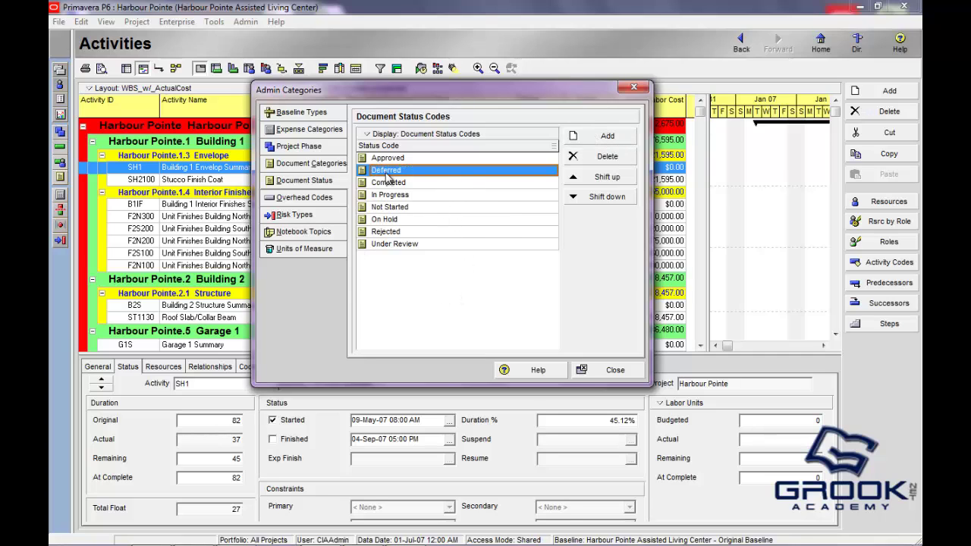
Review the overhead codes and their descriptions, including personal time, sick leave, vacation, corporate overhead and holiday
{"action": "left_click", "coordinate": [308, 198]}
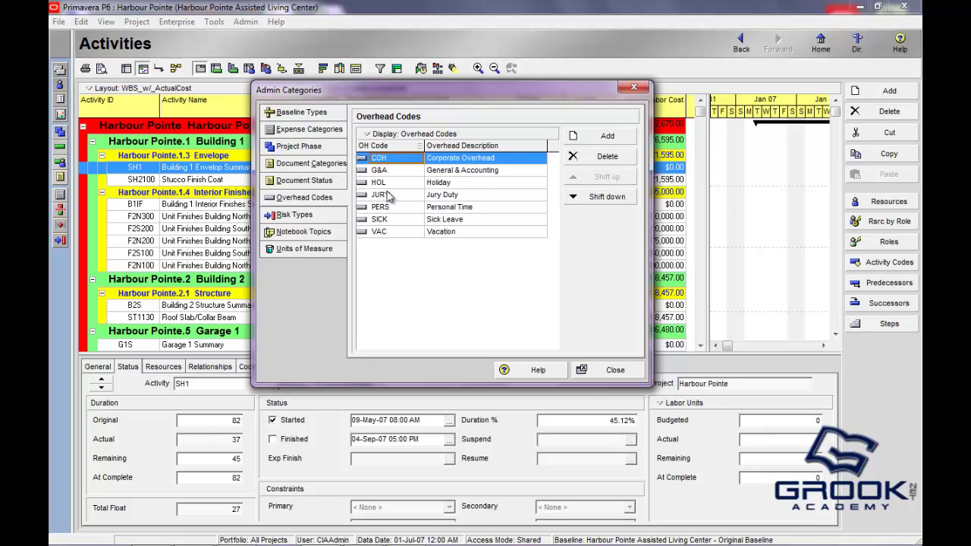
{"action": "left_click", "coordinate": [451, 208]}
{"action": "left_click", "coordinate": [453, 220]}
{"action": "left_click", "coordinate": [448, 232]}
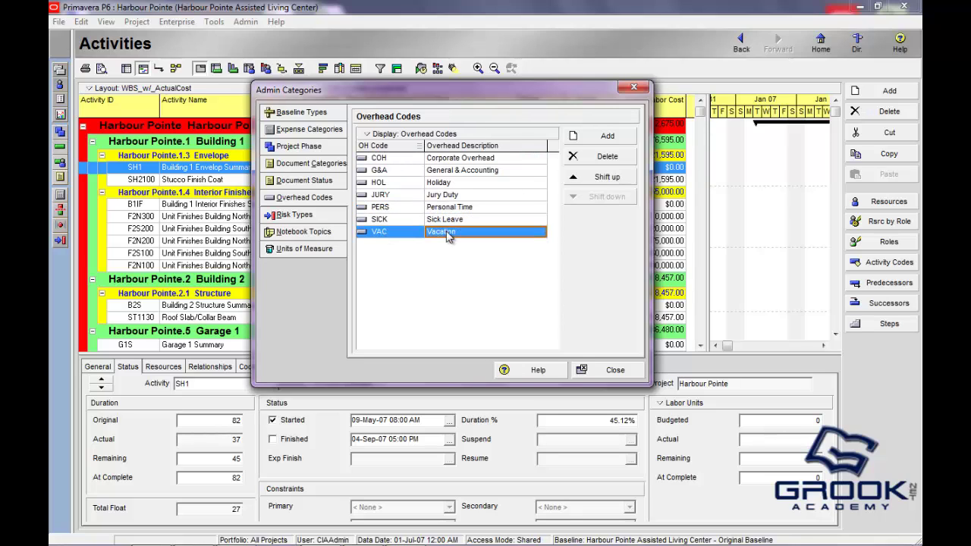
{"action": "left_click", "coordinate": [449, 161]}
{"action": "left_click", "coordinate": [451, 171]}
{"action": "left_click", "coordinate": [446, 183]}
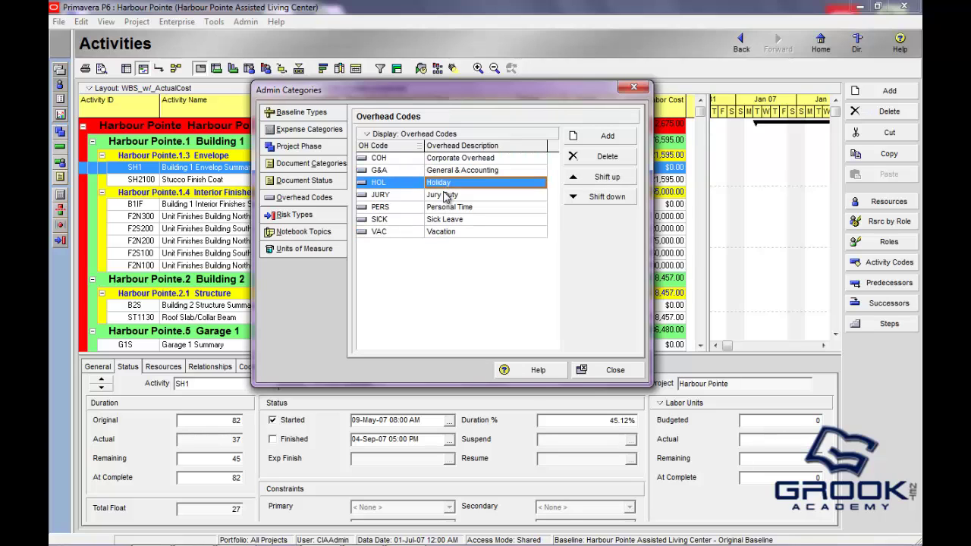
Add an overhead code DIF with the description Death In Family at the end of the overhead codes list
{"action": "left_click", "coordinate": [445, 197]}
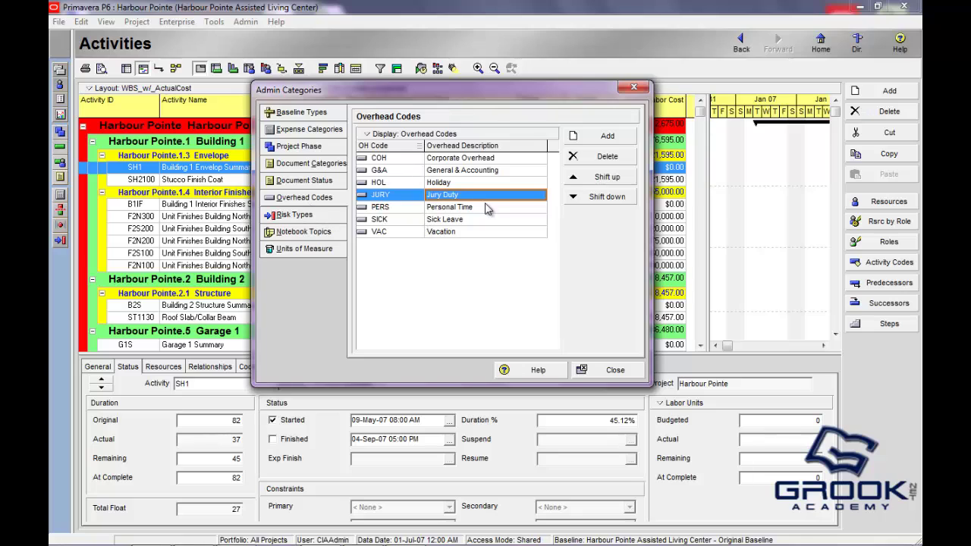
{"action": "left_click", "coordinate": [411, 220]}
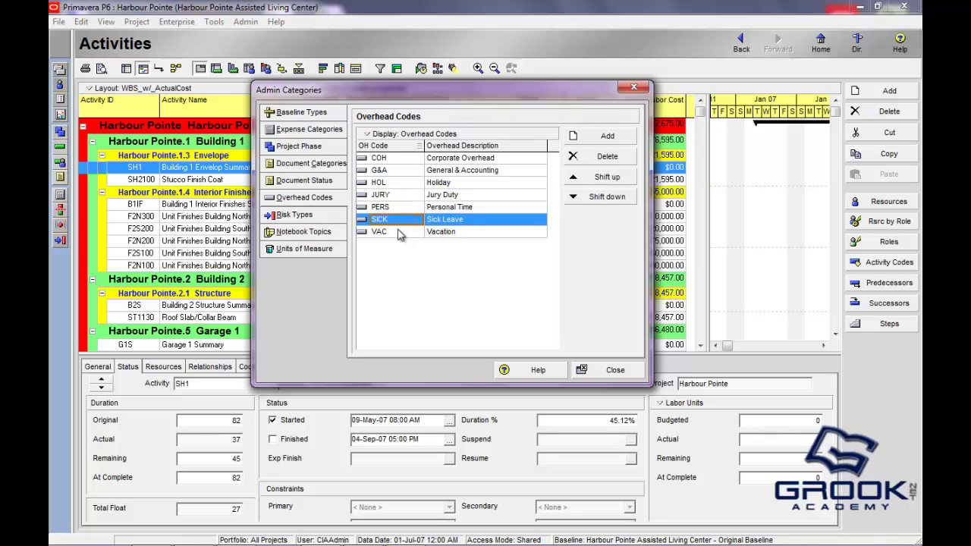
{"action": "left_click", "coordinate": [599, 136]}
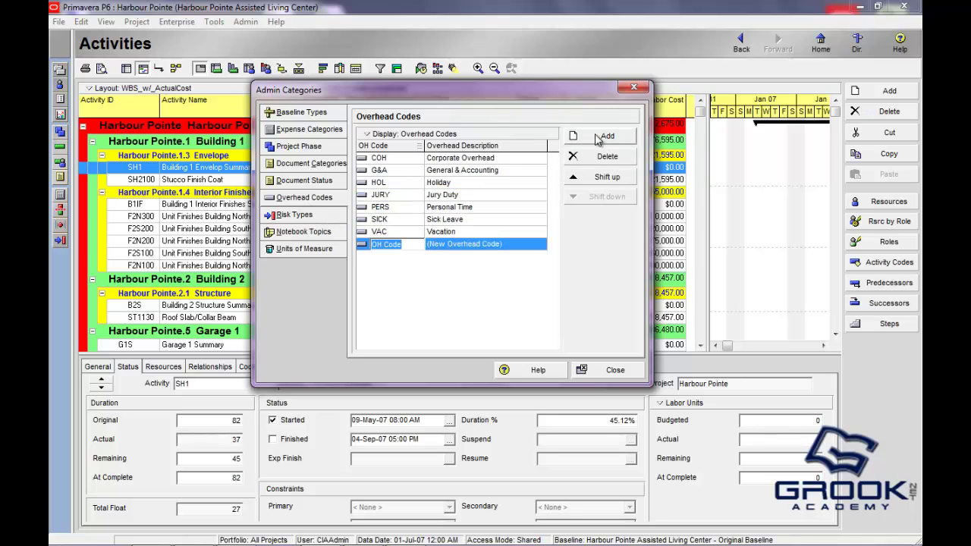
{"action": "type", "text": "SIF"}
{"action": "key", "text": "Return"}
{"action": "type", "text": "Death In Family"}
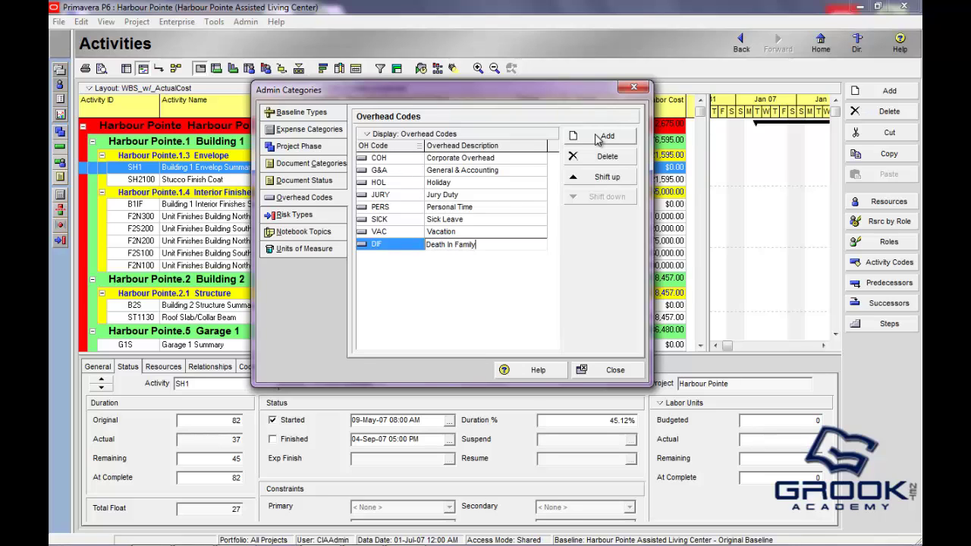
{"action": "left_click", "coordinate": [482, 232]}
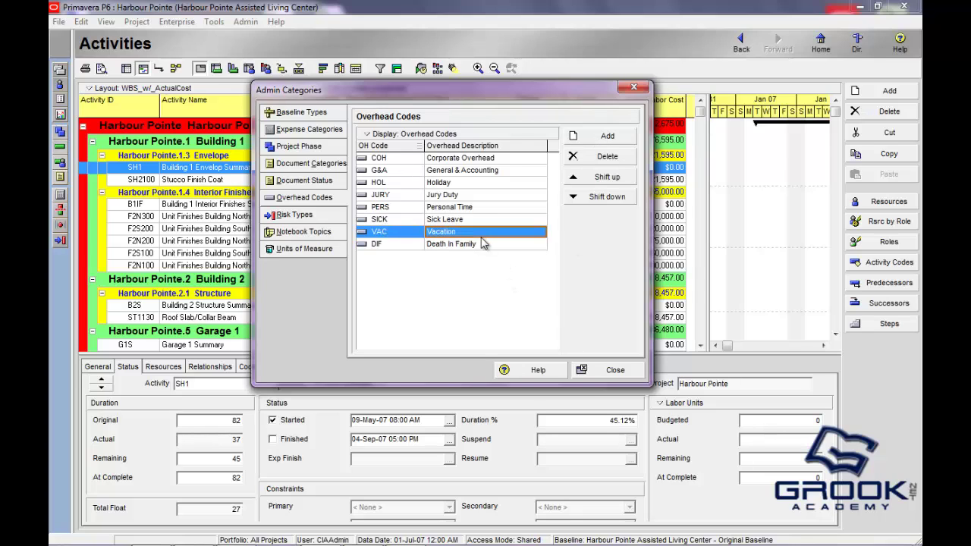
{"action": "left_click", "coordinate": [379, 242]}
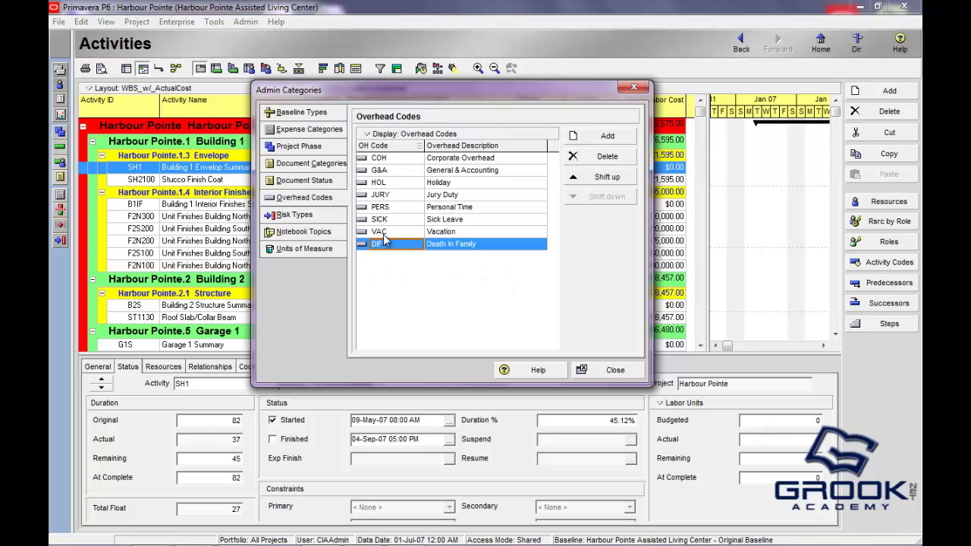
Review the risk types and the notebook topics with their EPS, project and WBS assignments, widening the Notebook Topic column
{"action": "left_click", "coordinate": [293, 215]}
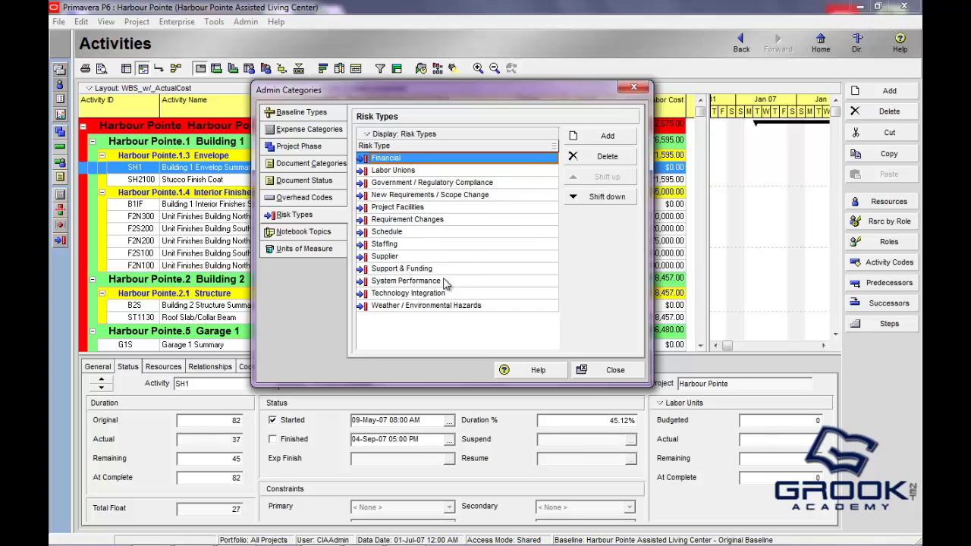
{"action": "left_click", "coordinate": [292, 232]}
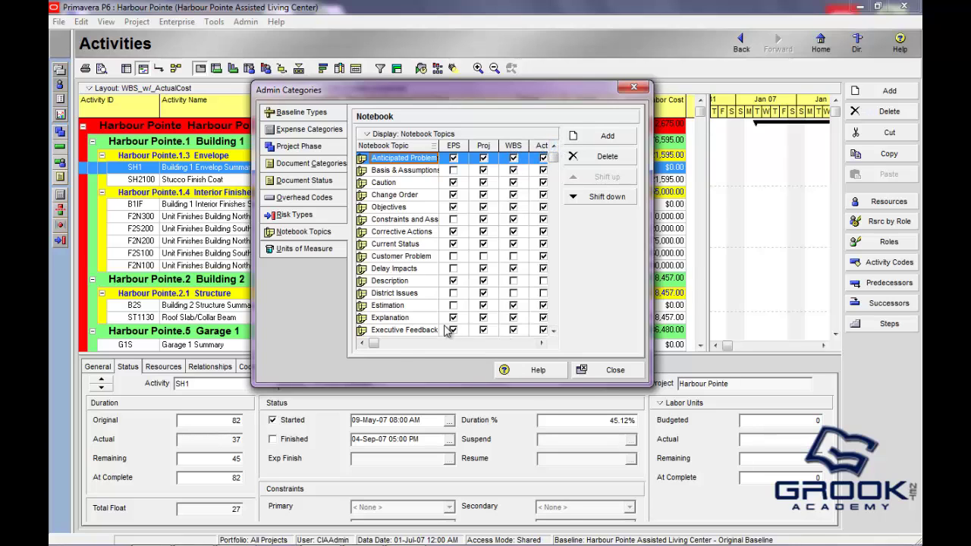
{"action": "mouse_move", "coordinate": [375, 344]}
{"action": "left_mouse_down"}
{"action": "mouse_move", "coordinate": [524, 343]}
{"action": "mouse_move", "coordinate": [373, 345]}
{"action": "left_mouse_up"}
{"action": "left_click_drag", "start_coordinate": [439, 146], "coordinate": [452, 145]}
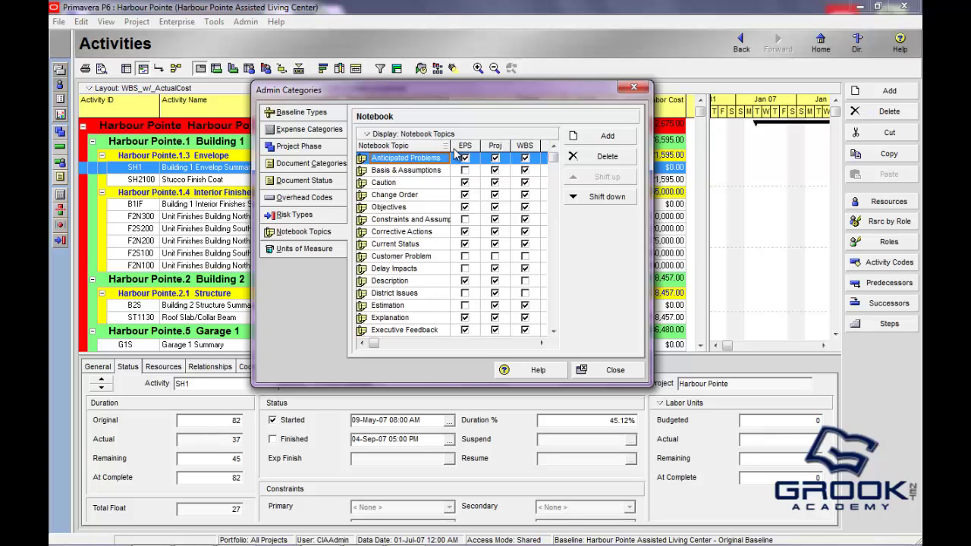
Add a unit of measure with the abbreviation LY and the name Light_Years
{"action": "left_click", "coordinate": [306, 251]}
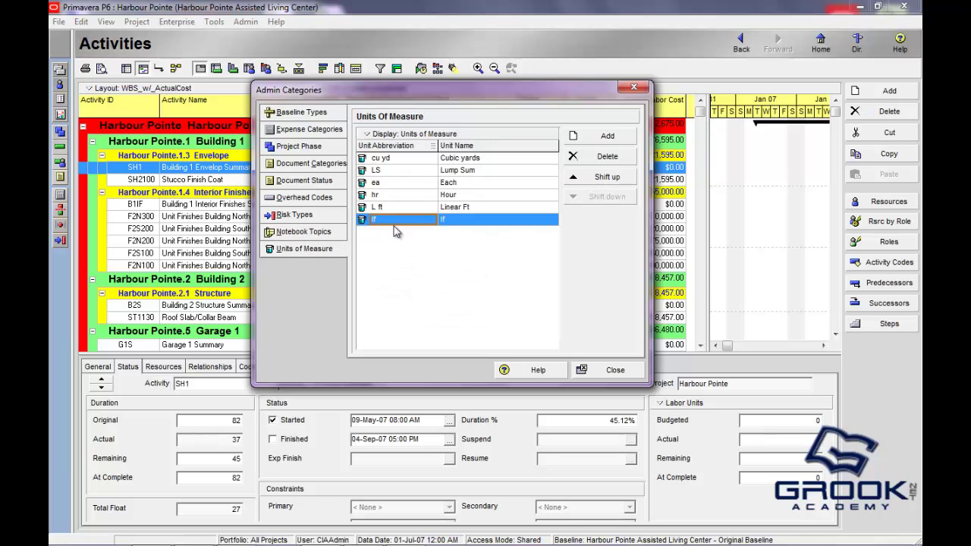
{"action": "left_click_drag", "start_coordinate": [465, 94], "coordinate": [454, 98]}
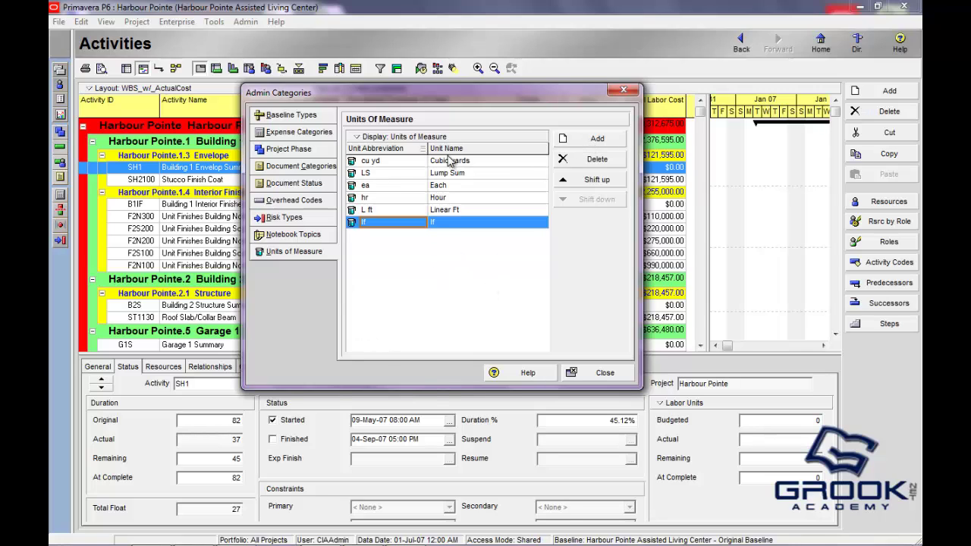
{"action": "left_click_drag", "start_coordinate": [427, 148], "coordinate": [411, 174]}
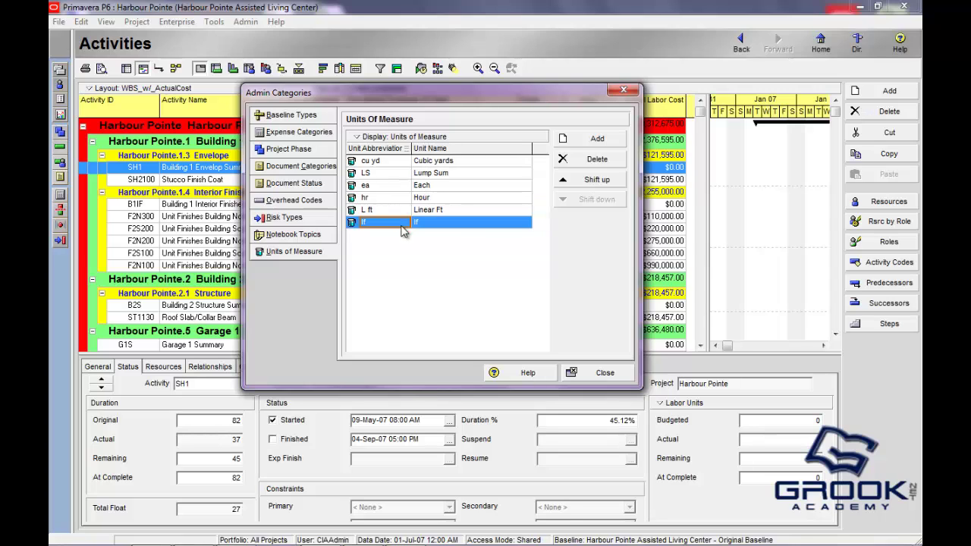
{"action": "left_click", "coordinate": [562, 138]}
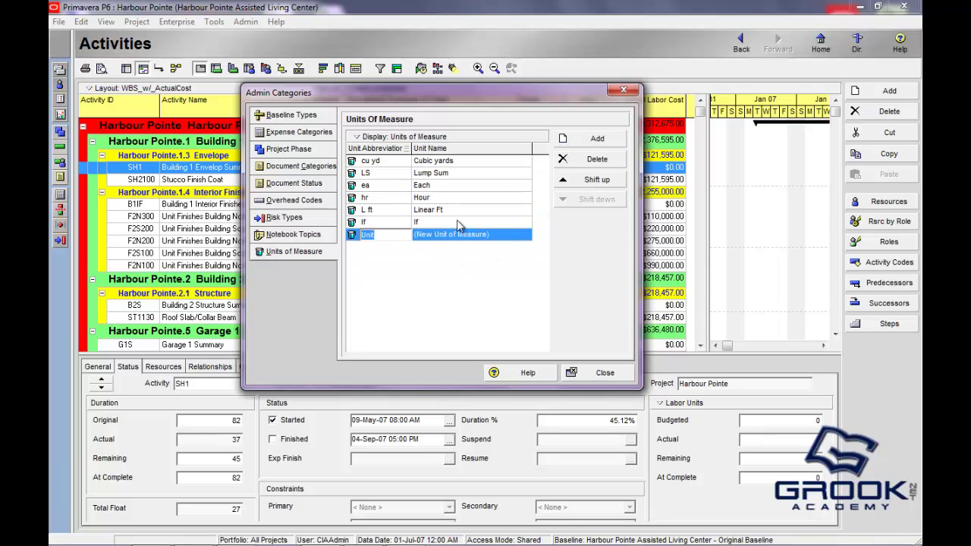
{"action": "type", "text": "LY"}
{"action": "key", "text": "Tab"}
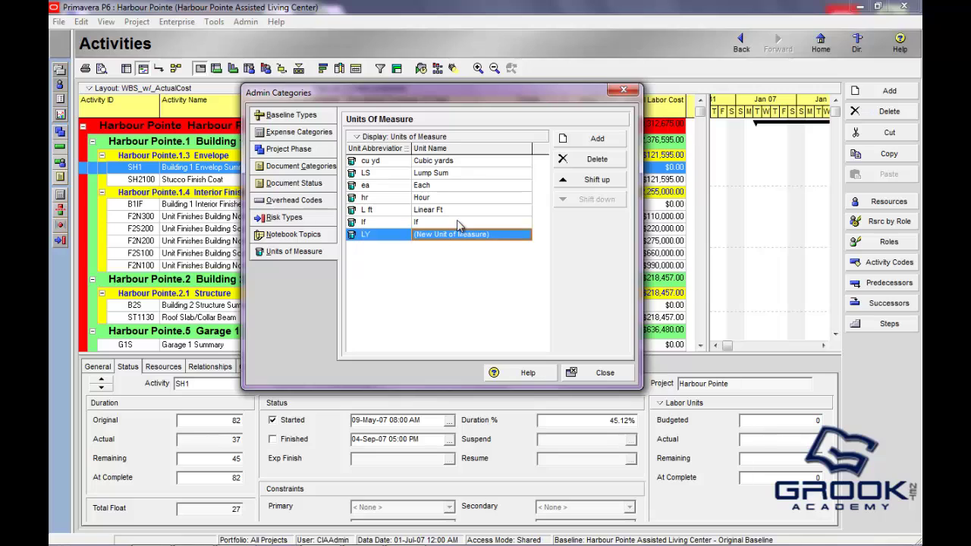
{"action": "type", "text": "Light"}
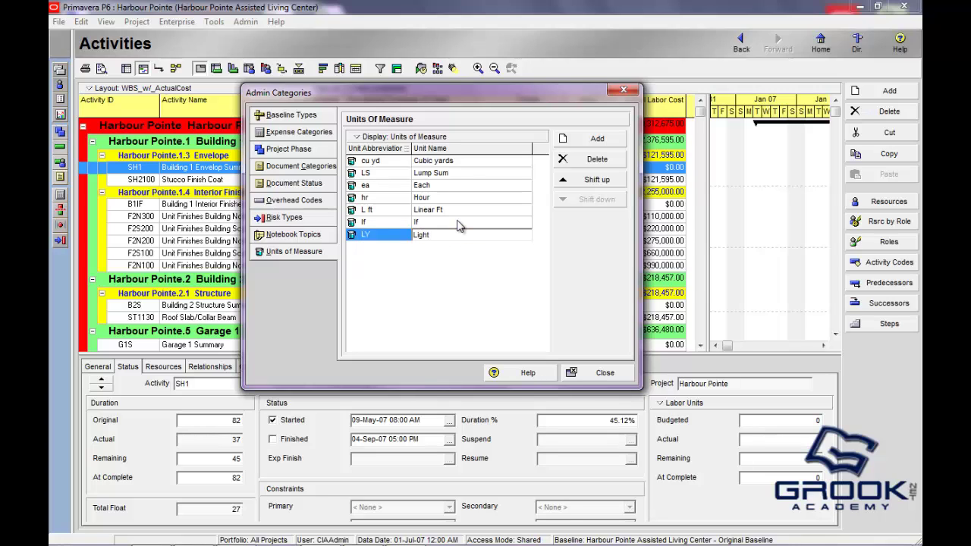
{"action": "type", "text": "_Years"}
{"action": "key", "text": "Return"}
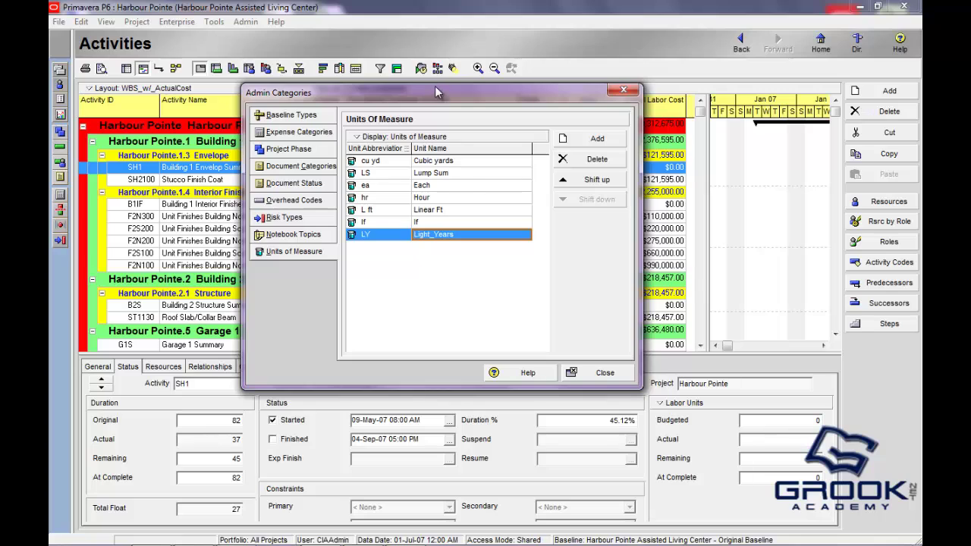
Add a unit of measure with the abbreviation GZ and the name Gizmos, and close the admin categories
{"action": "left_click_drag", "start_coordinate": [435, 87], "coordinate": [440, 96]}
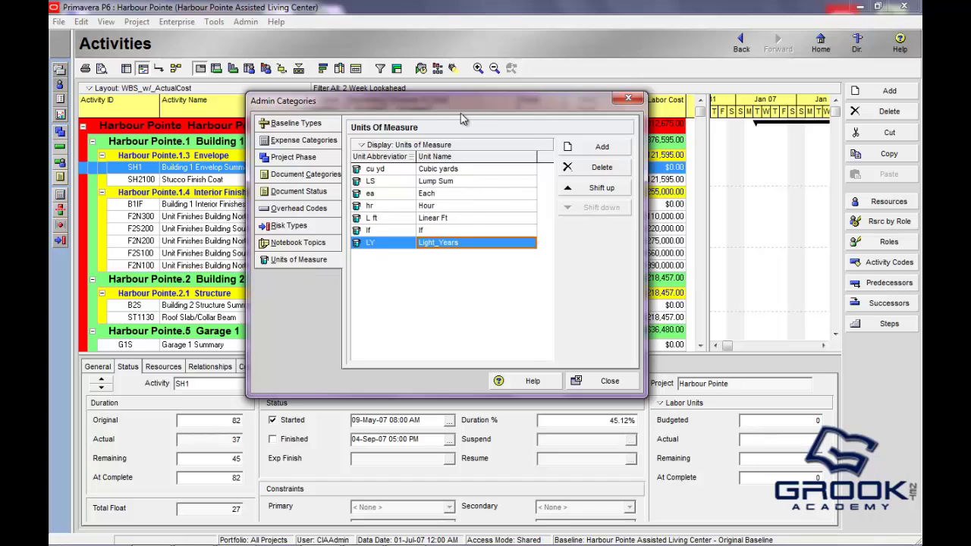
{"action": "left_click_drag", "start_coordinate": [457, 107], "coordinate": [457, 110]}
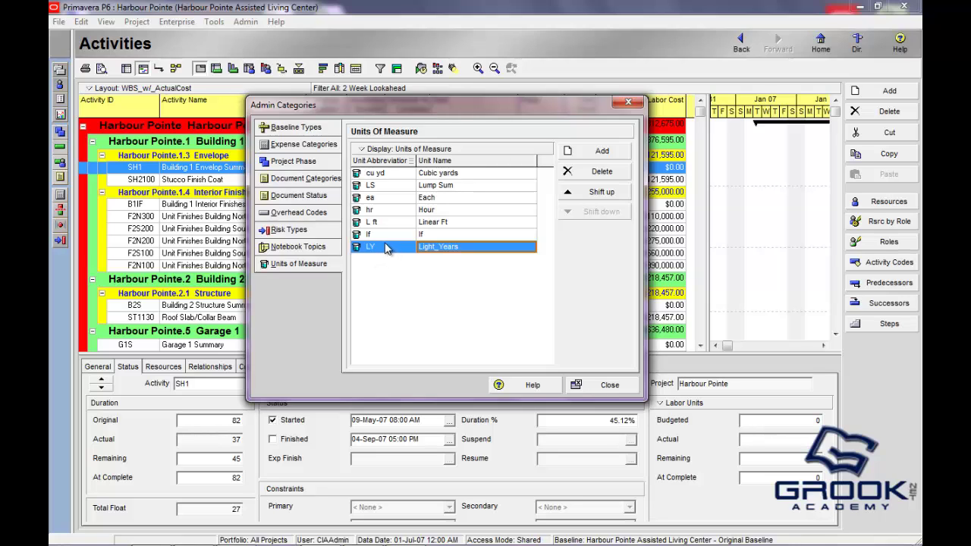
{"action": "left_click", "coordinate": [570, 155]}
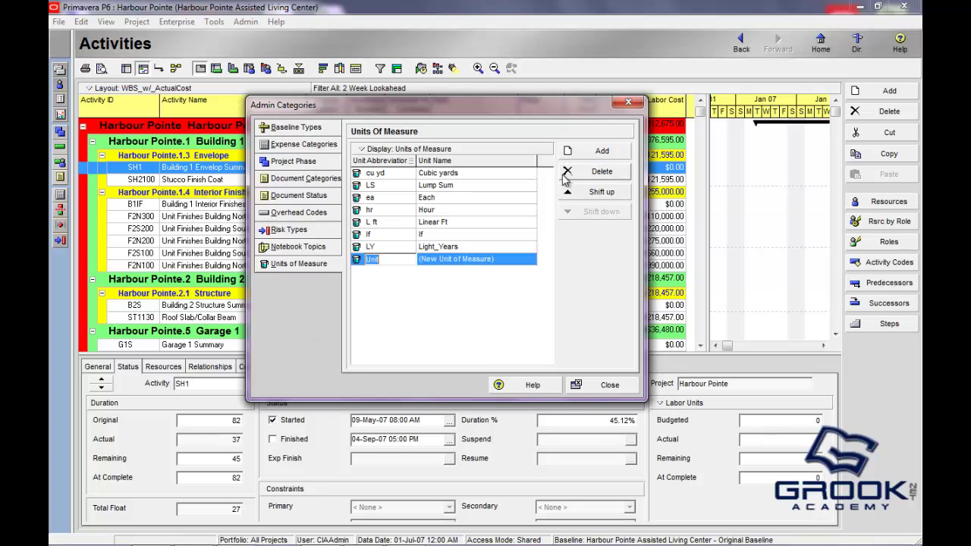
{"action": "type", "text": "F"}
{"action": "key", "text": "BackSpace"}
{"action": "type", "text": "GZ"}
{"action": "key", "text": "Return"}
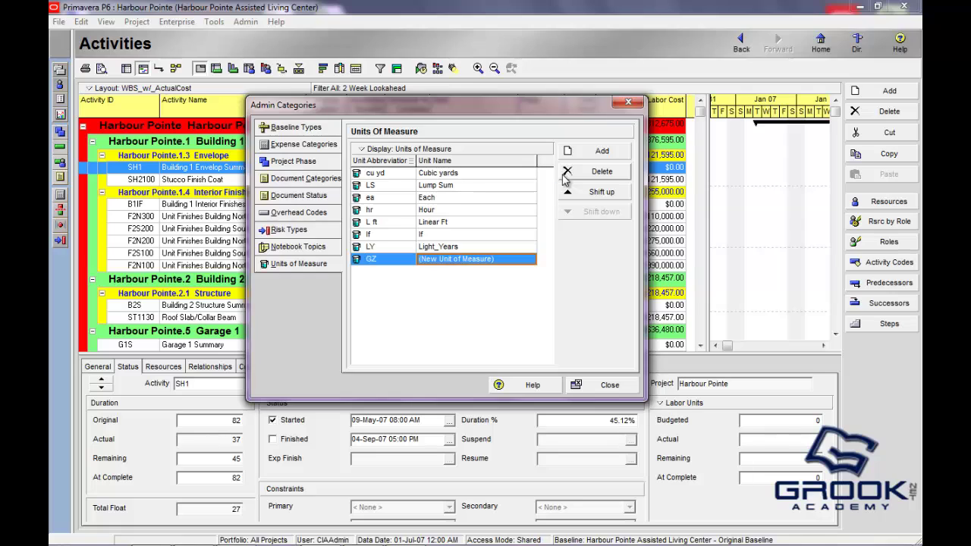
{"action": "type", "text": "Gizmos"}
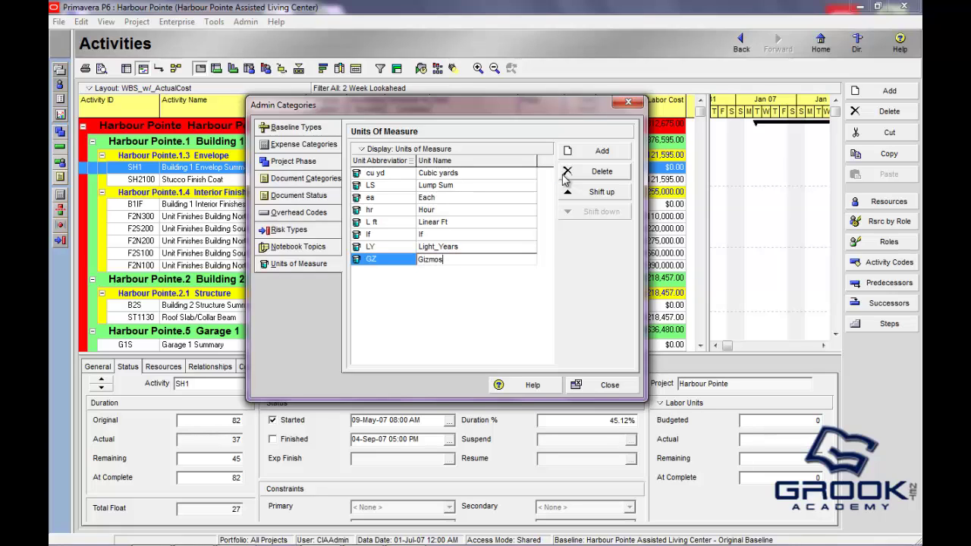
{"action": "key", "text": "Return"}
{"action": "left_click", "coordinate": [628, 102]}
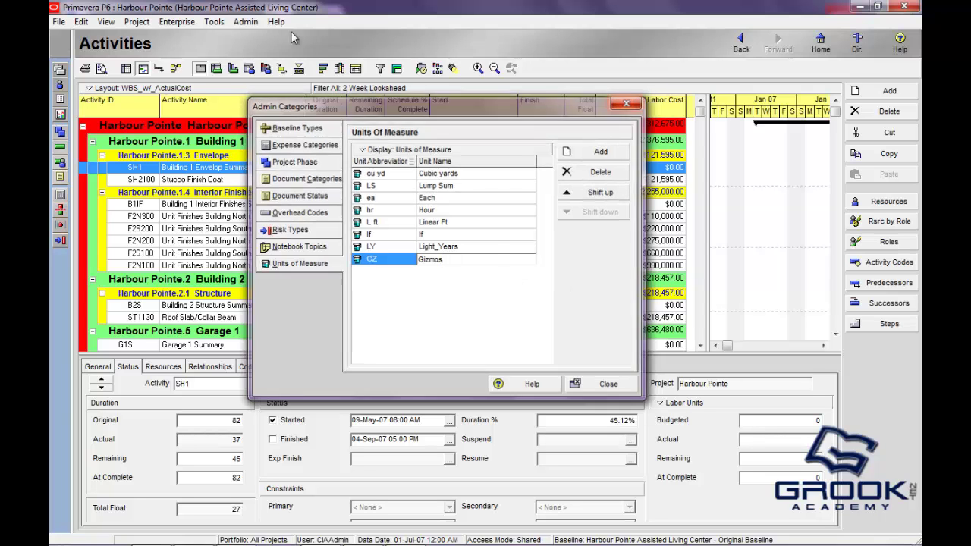
Open the currencies list and review the currency IDs, symbols and exchange rates, including Argentine Peso and British Pound
{"action": "left_click", "coordinate": [245, 21]}
{"action": "left_click", "coordinate": [266, 92]}
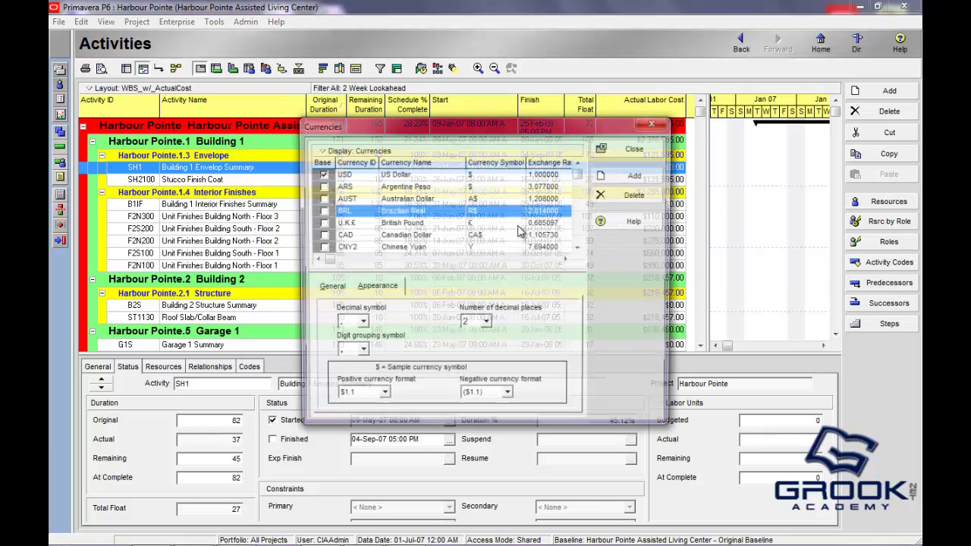
{"action": "left_click_drag", "start_coordinate": [552, 129], "coordinate": [524, 99]}
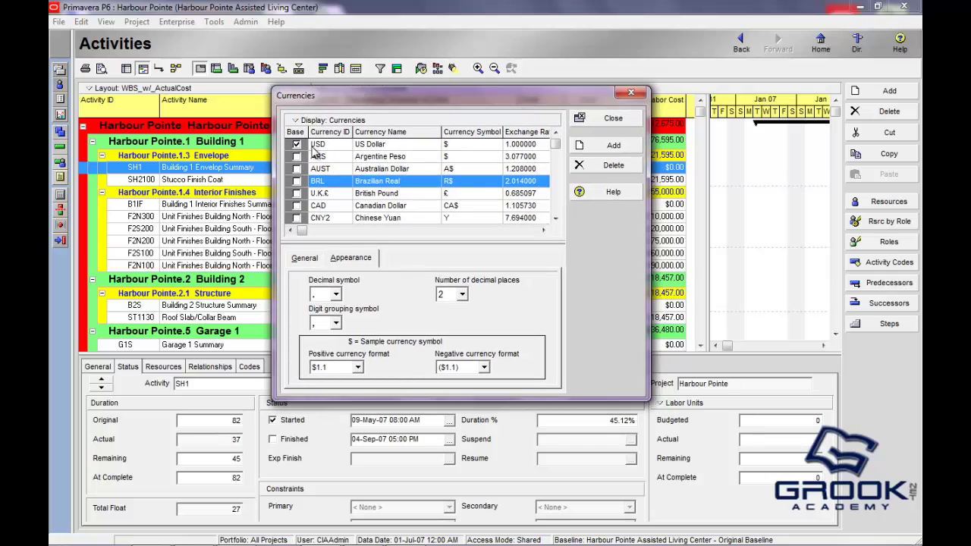
{"action": "left_click_drag", "start_coordinate": [371, 101], "coordinate": [388, 128]}
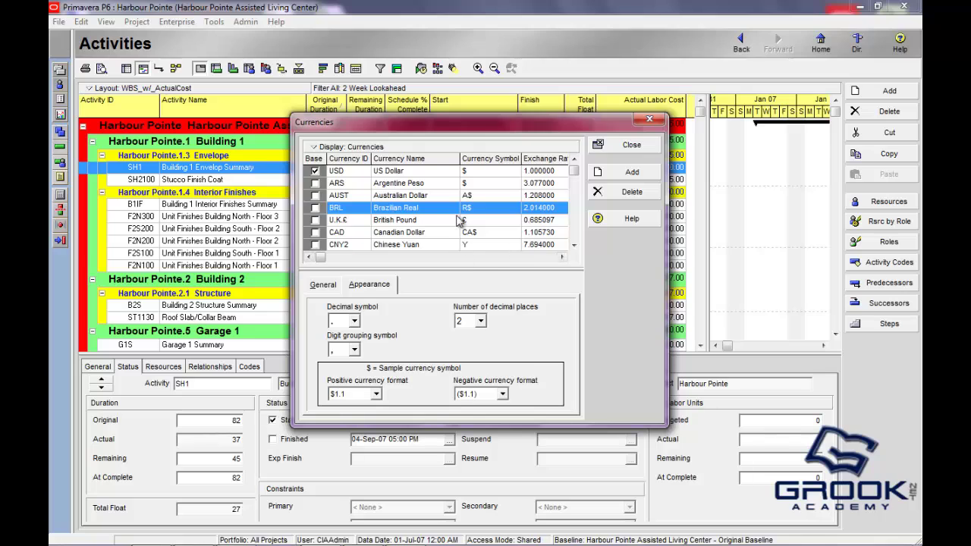
{"action": "left_click", "coordinate": [338, 184]}
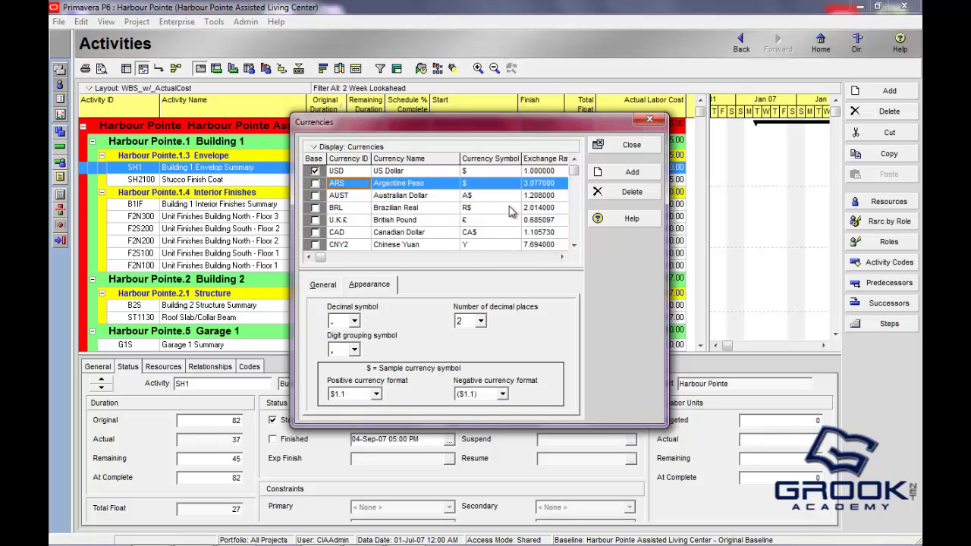
{"action": "left_click", "coordinate": [323, 223]}
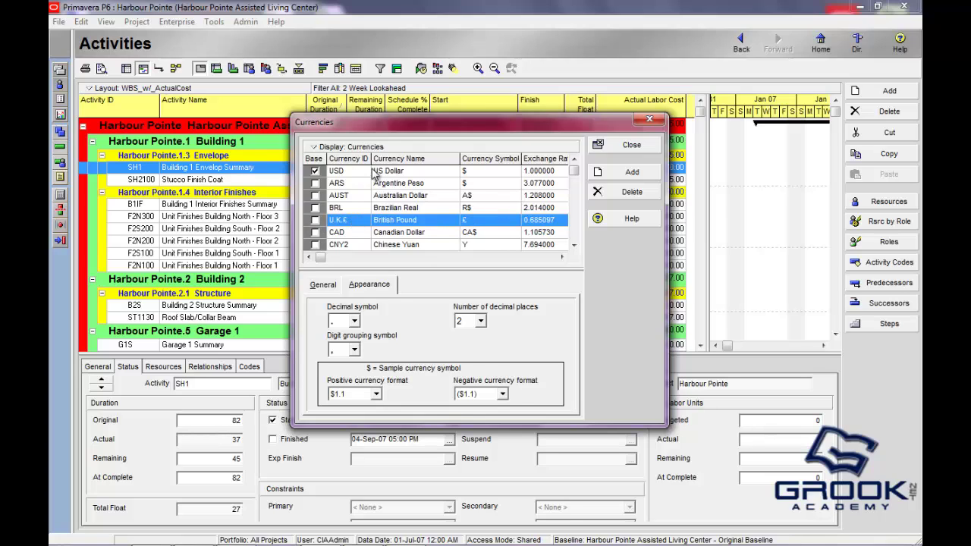
Examine the base currency setting from US Dollar through Brazilian Real, and look through the rest of the currencies
{"action": "left_click", "coordinate": [315, 170]}
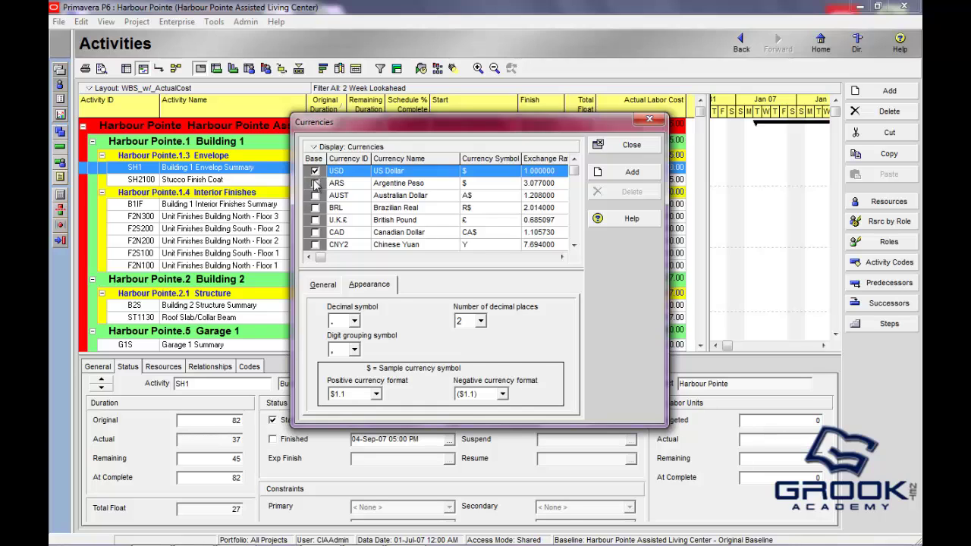
{"action": "left_click", "coordinate": [316, 184]}
{"action": "left_click", "coordinate": [316, 196]}
{"action": "left_click", "coordinate": [317, 208]}
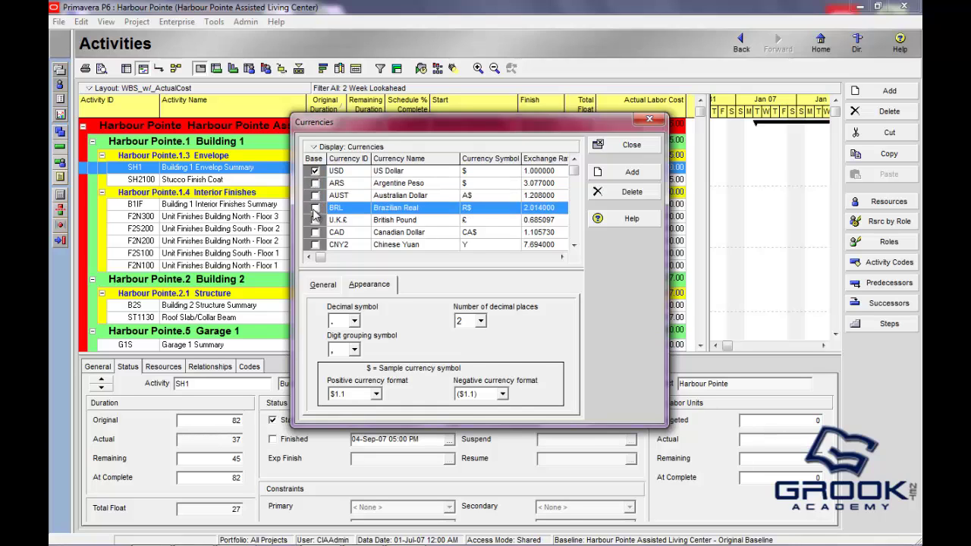
{"action": "scroll", "coordinate": [571, 182], "scroll_direction": "down", "scroll_amount": 4}
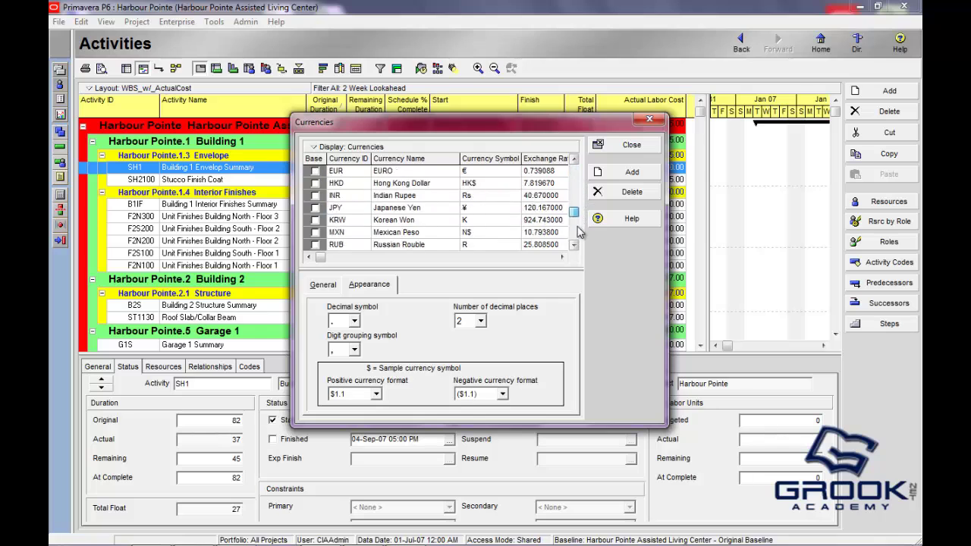
{"action": "scroll", "coordinate": [569, 185], "scroll_direction": "up", "scroll_amount": 4}
Set the currency ID of the base currency, US Dollar, to CNY
{"action": "left_click_drag", "start_coordinate": [541, 120], "coordinate": [305, 107]}
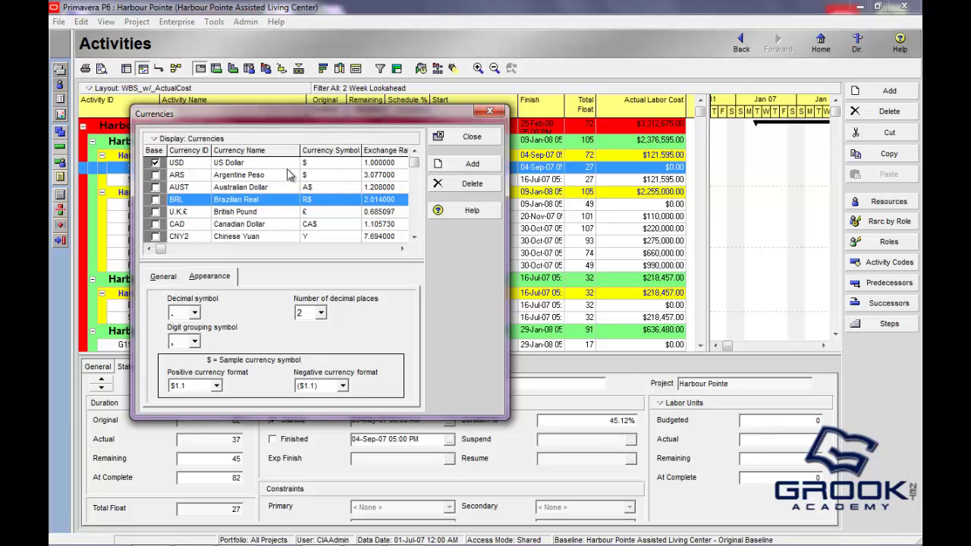
{"action": "left_click", "coordinate": [202, 164]}
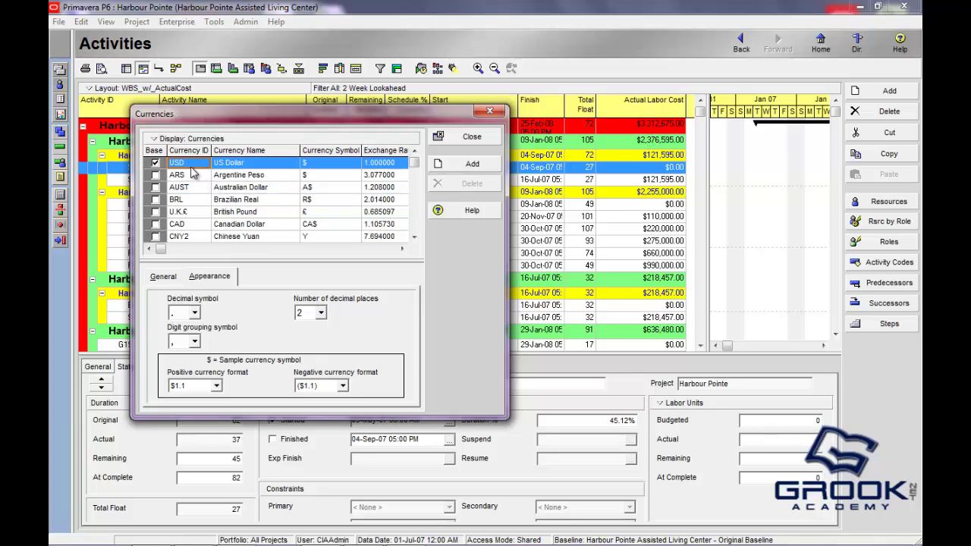
{"action": "left_click", "coordinate": [193, 164]}
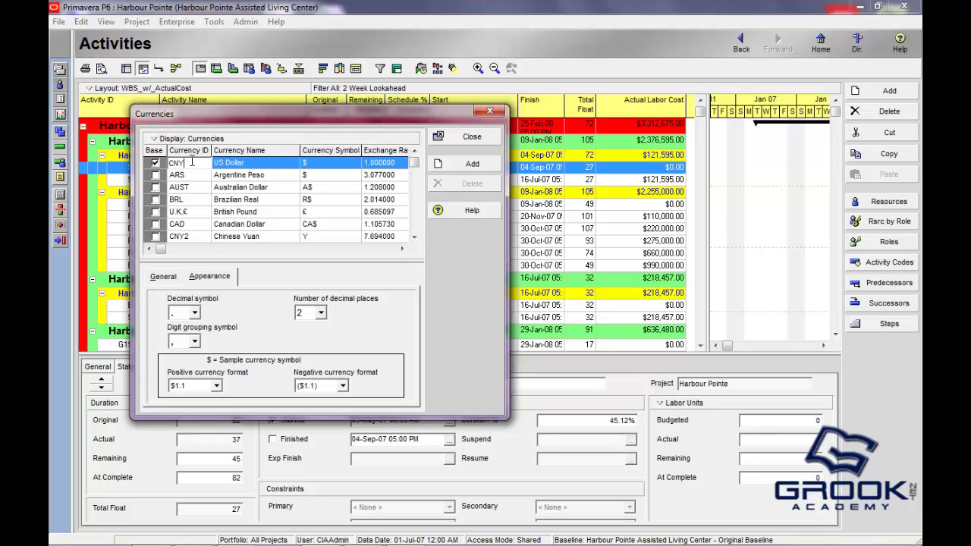
{"action": "key", "text": "Return"}
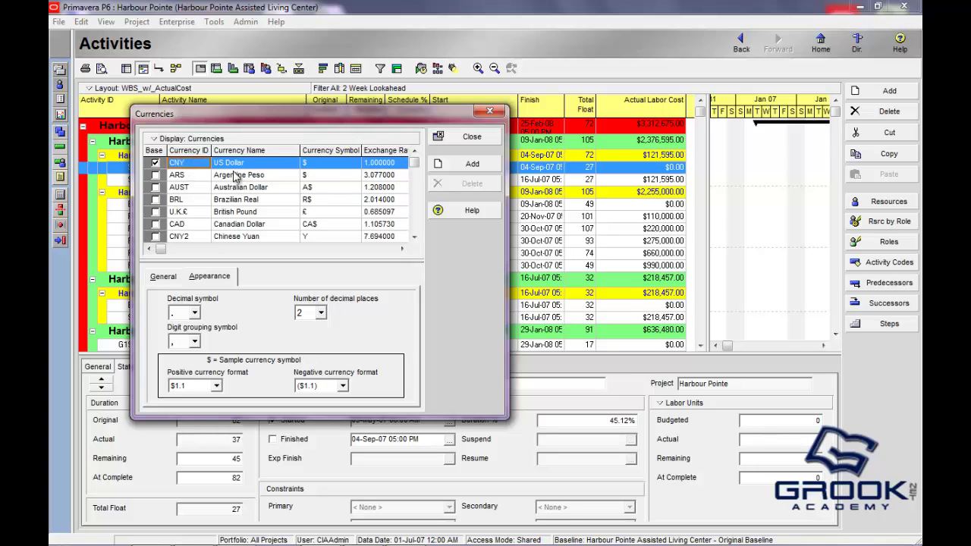
Rename the base currency from US Dollar to Chinese Yuan2
{"action": "left_click", "coordinate": [261, 164]}
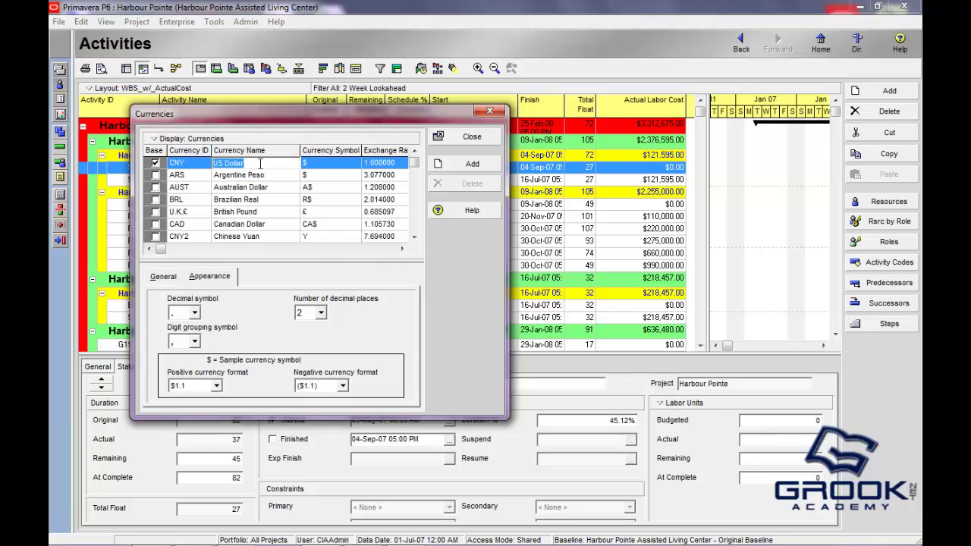
{"action": "type", "text": "Chinese Yuan"}
{"action": "key", "text": "Return"}
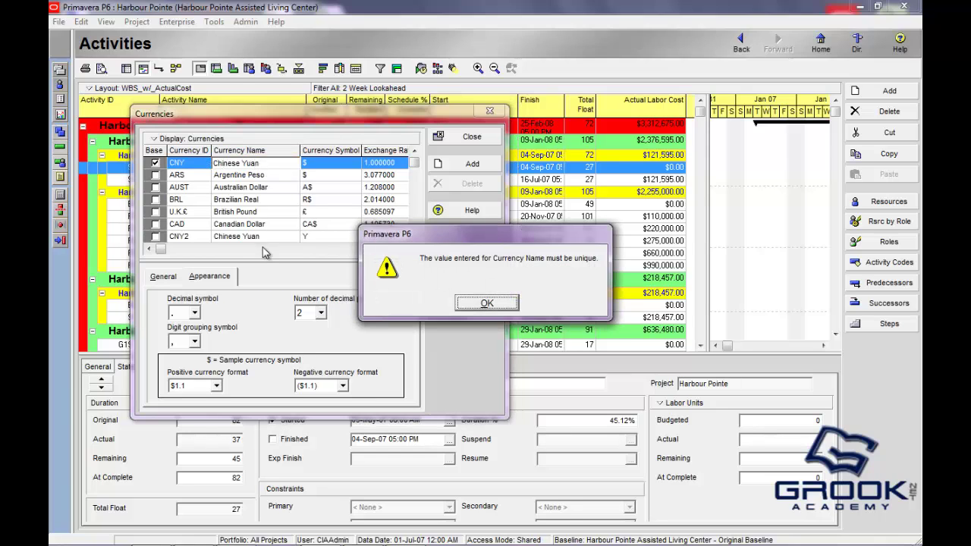
{"action": "left_click", "coordinate": [486, 303]}
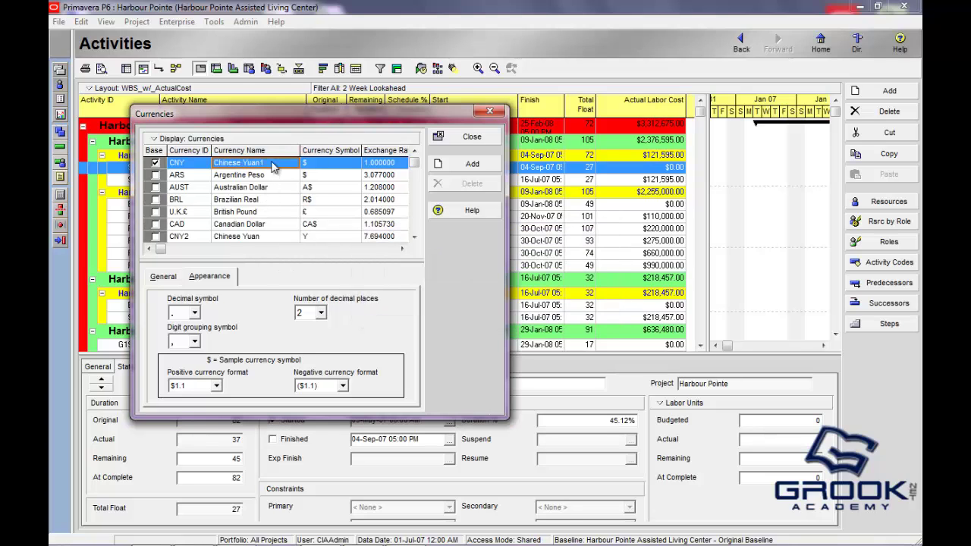
{"action": "left_click", "coordinate": [282, 162]}
{"action": "type", "text": "1"}
{"action": "key", "text": "Return"}
Set the base currency's symbol to Y, close the currencies and check the Actual Labor Cost column across the activities
{"action": "left_click", "coordinate": [314, 163]}
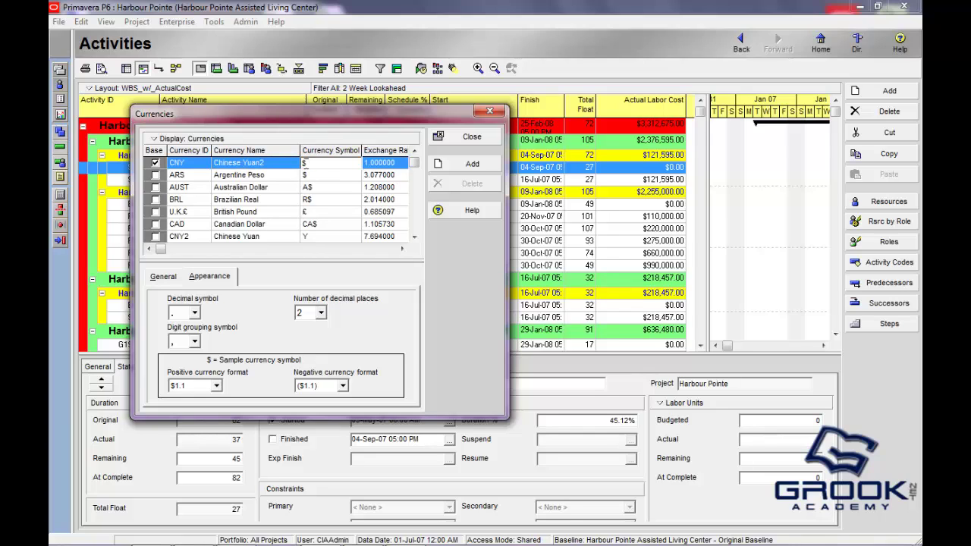
{"action": "left_click", "coordinate": [311, 142]}
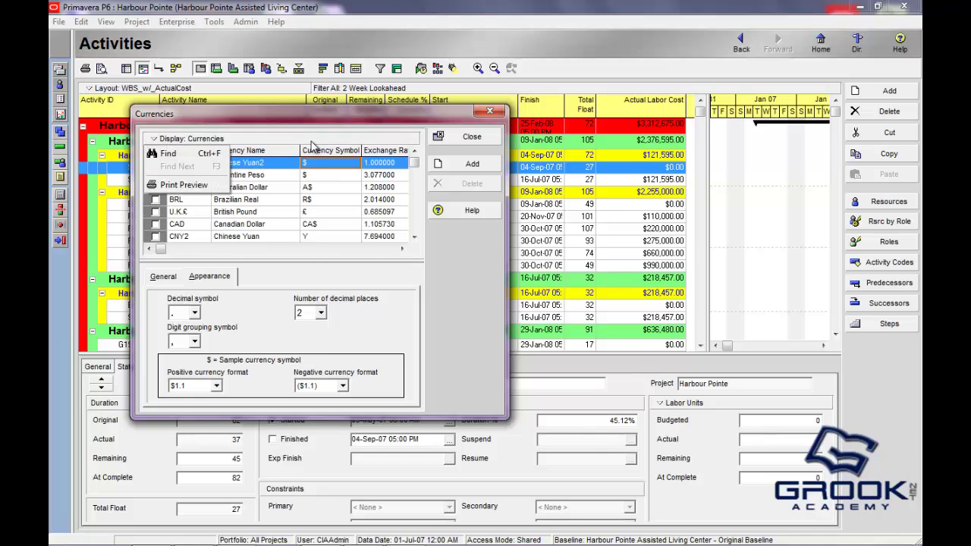
{"action": "left_click", "coordinate": [323, 164]}
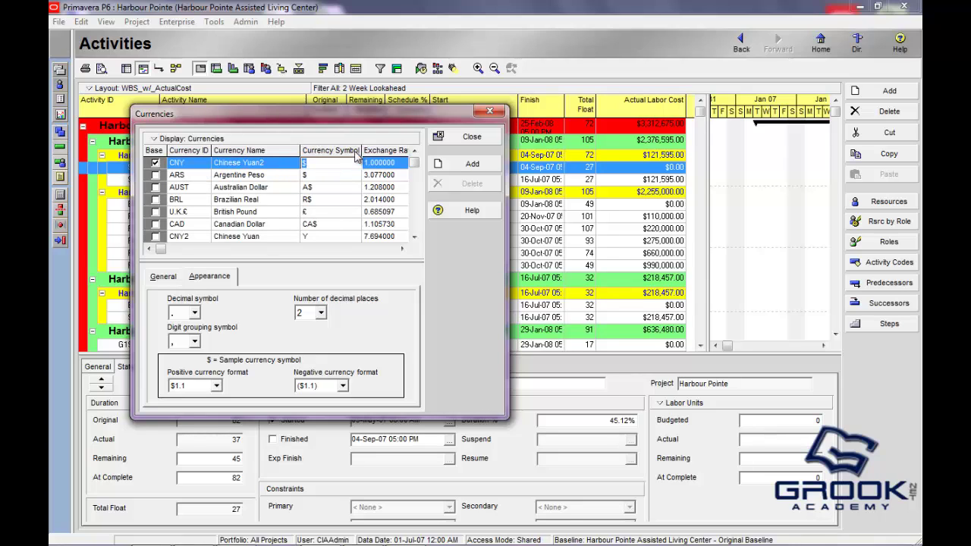
{"action": "type", "text": "Y"}
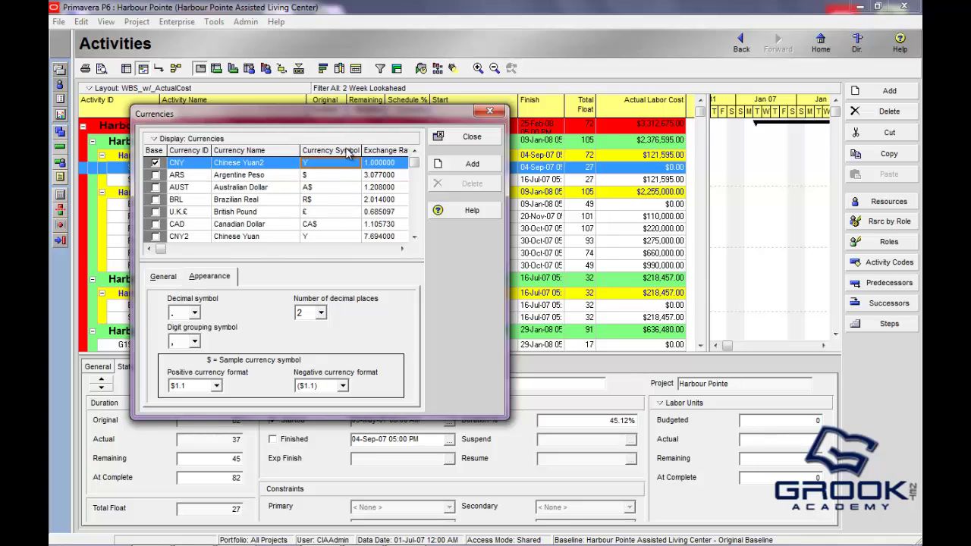
{"action": "left_click", "coordinate": [261, 178]}
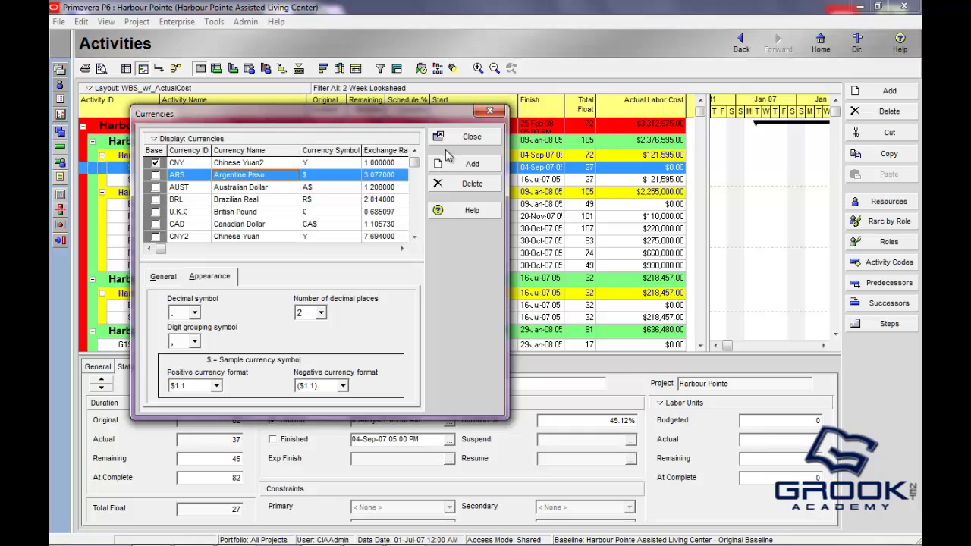
{"action": "left_click", "coordinate": [488, 138]}
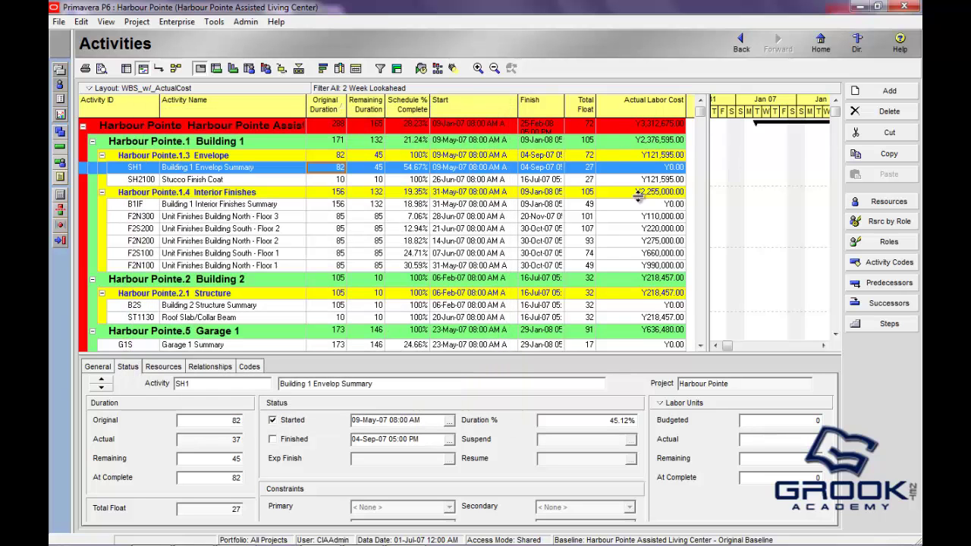
{"action": "scroll", "coordinate": [668, 228], "scroll_direction": "down", "scroll_amount": 3}
{"action": "scroll", "coordinate": [674, 177], "scroll_direction": "down", "scroll_amount": 3}
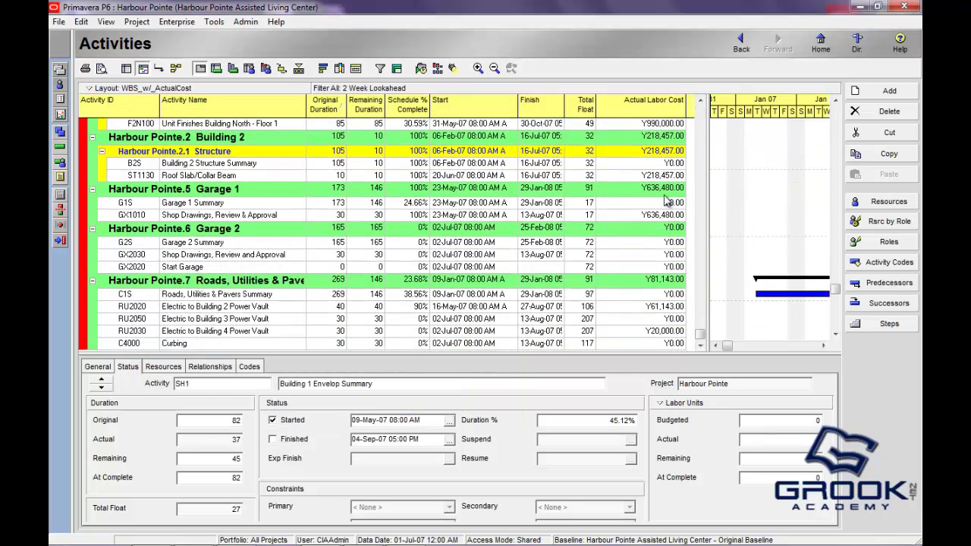
{"action": "scroll", "coordinate": [669, 222], "scroll_direction": "up", "scroll_amount": 4}
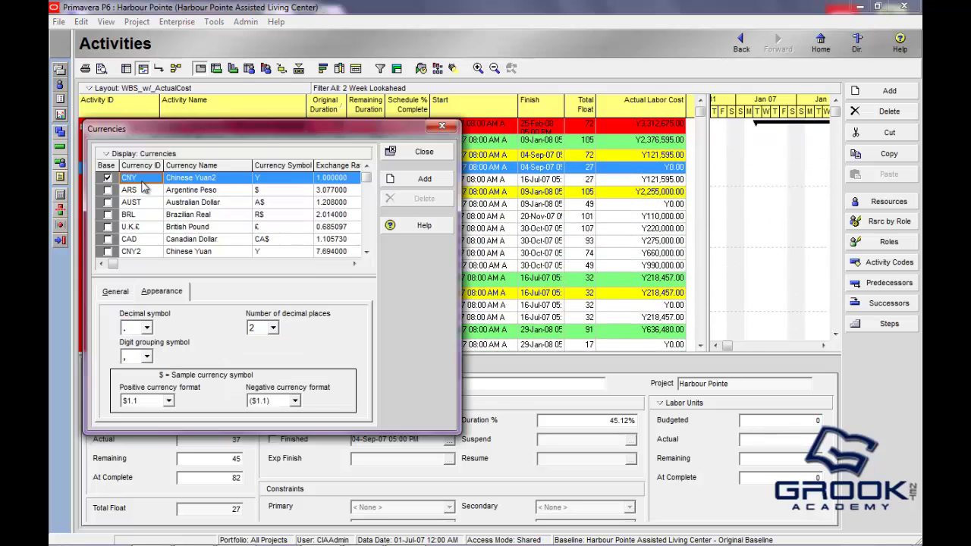
Reset the base currency to ID USD, name US Dollars and symbol $, and close the currencies
{"action": "left_click", "coordinate": [143, 180]}
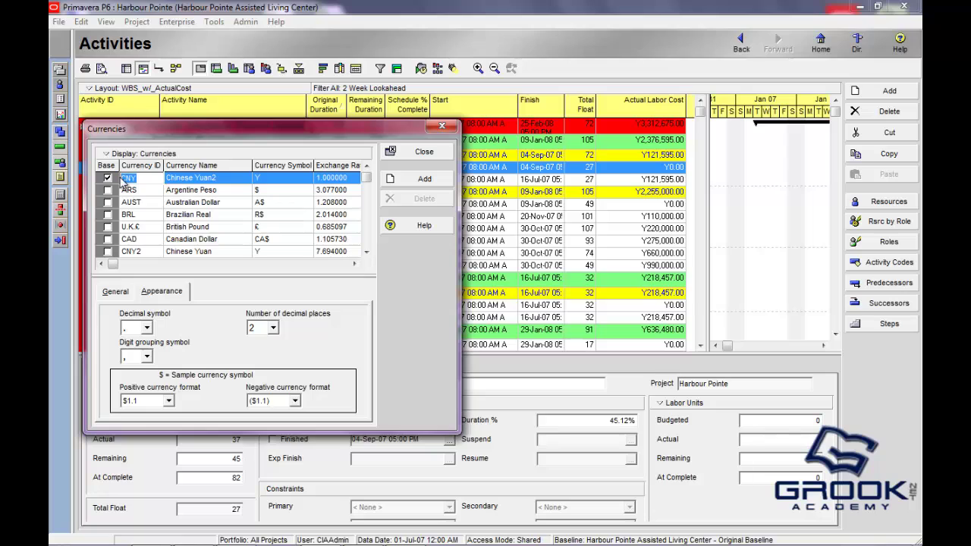
{"action": "key", "text": "Return"}
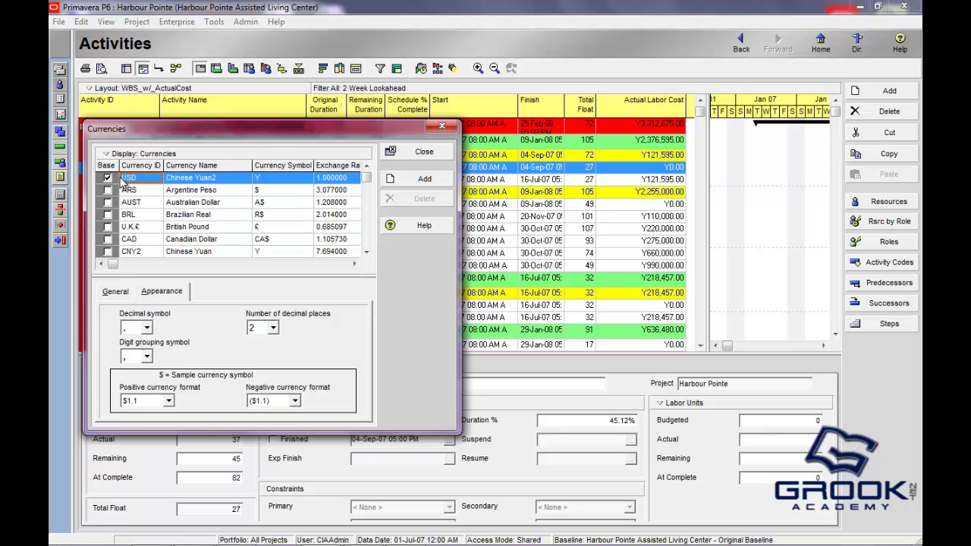
{"action": "left_click", "coordinate": [184, 179]}
{"action": "type", "text": "US Dollars"}
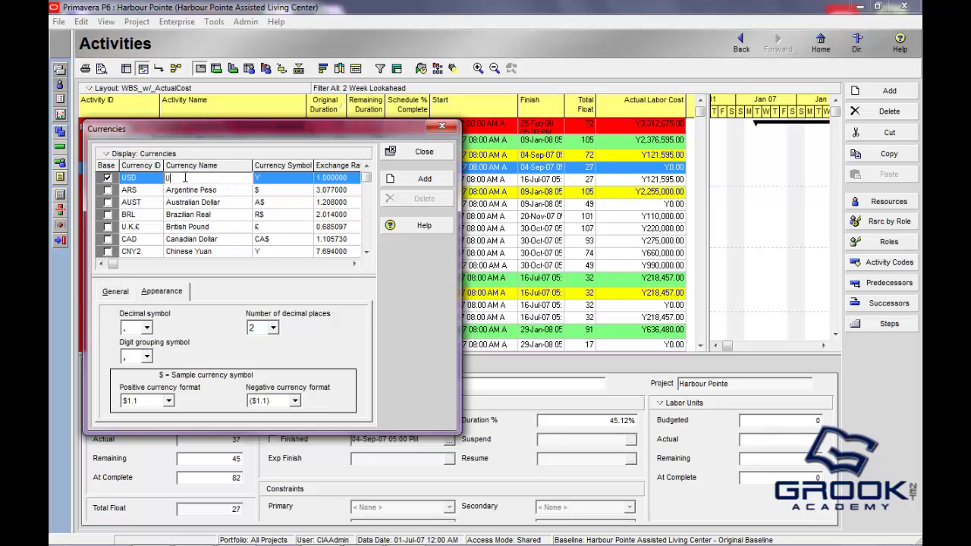
{"action": "left_click", "coordinate": [278, 179]}
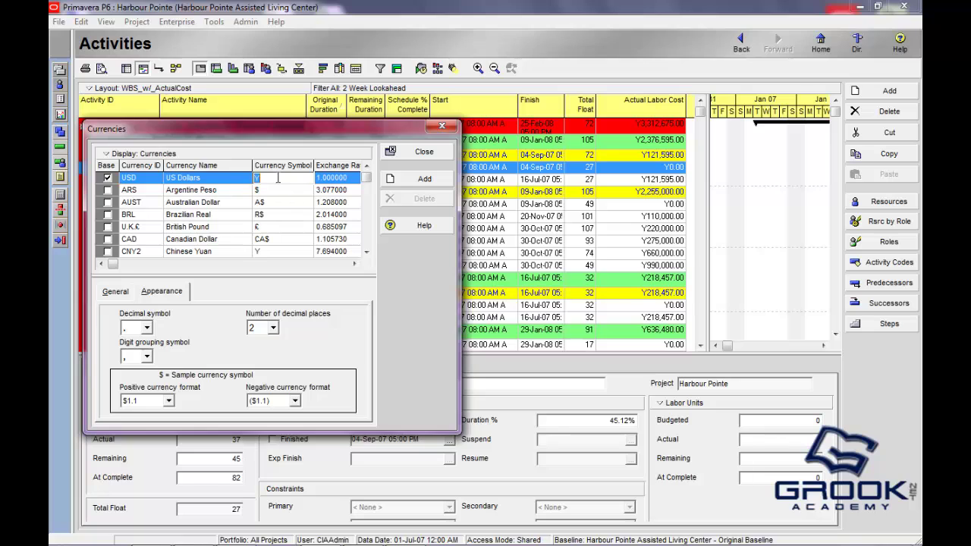
{"action": "left_click", "coordinate": [408, 155]}
{"action": "left_click", "coordinate": [408, 154]}
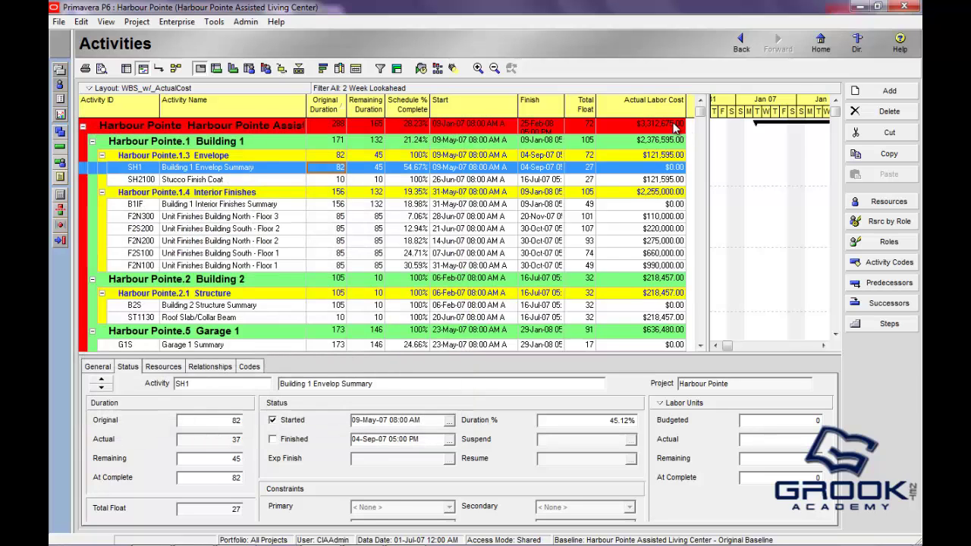
Examine the Actual Labor Cost values for the whole project, Building 1, its Envelope section and the activities below
{"action": "left_click", "coordinate": [657, 130]}
{"action": "left_click", "coordinate": [644, 143]}
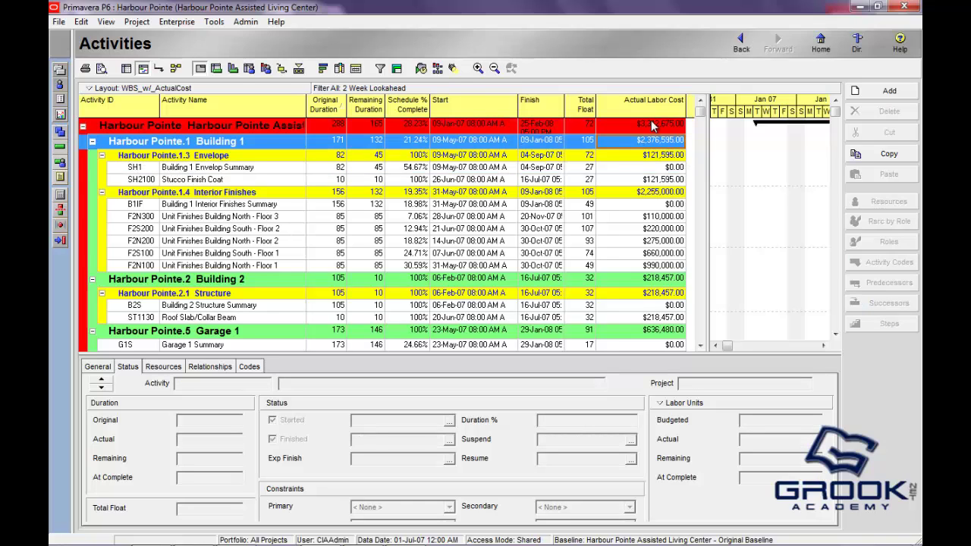
{"action": "left_click", "coordinate": [634, 157]}
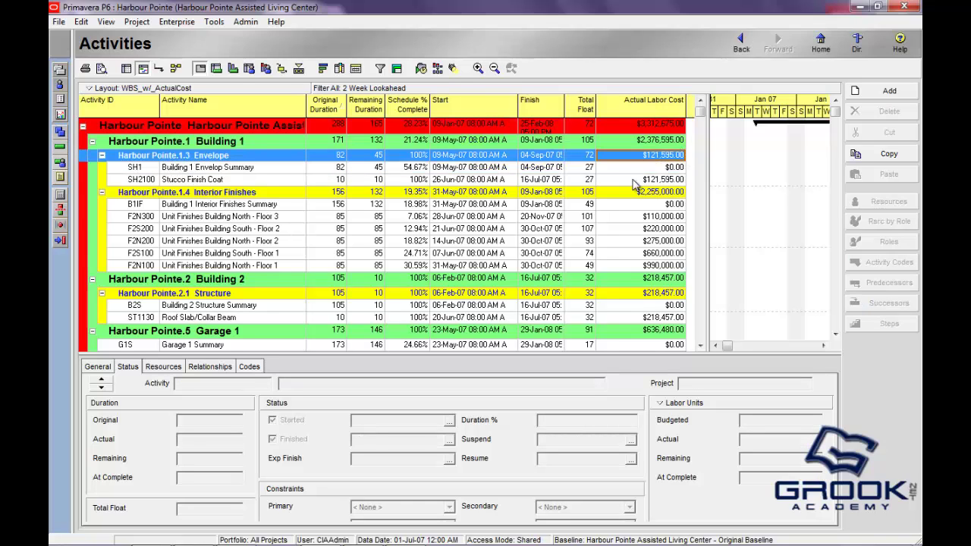
{"action": "left_click", "coordinate": [642, 126]}
{"action": "left_click", "coordinate": [643, 146]}
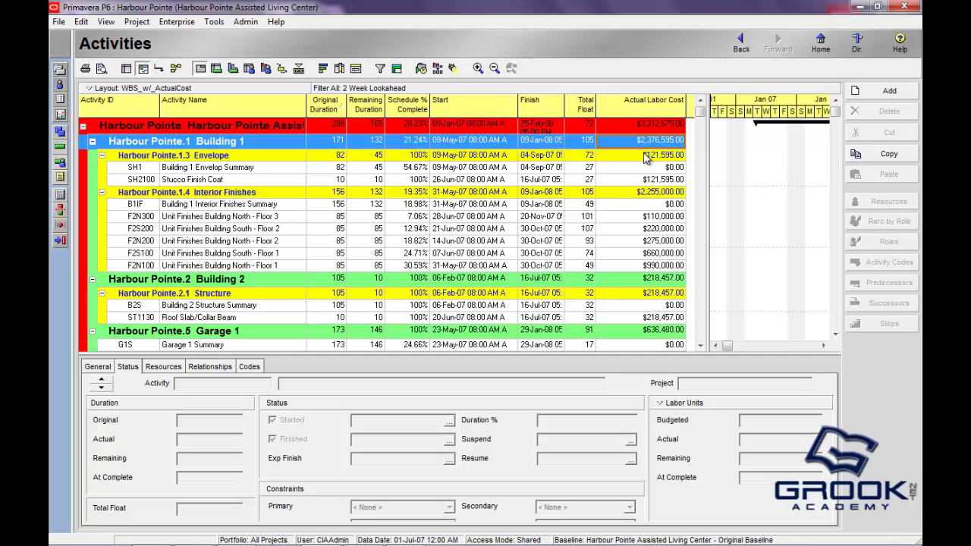
{"action": "left_click", "coordinate": [643, 156]}
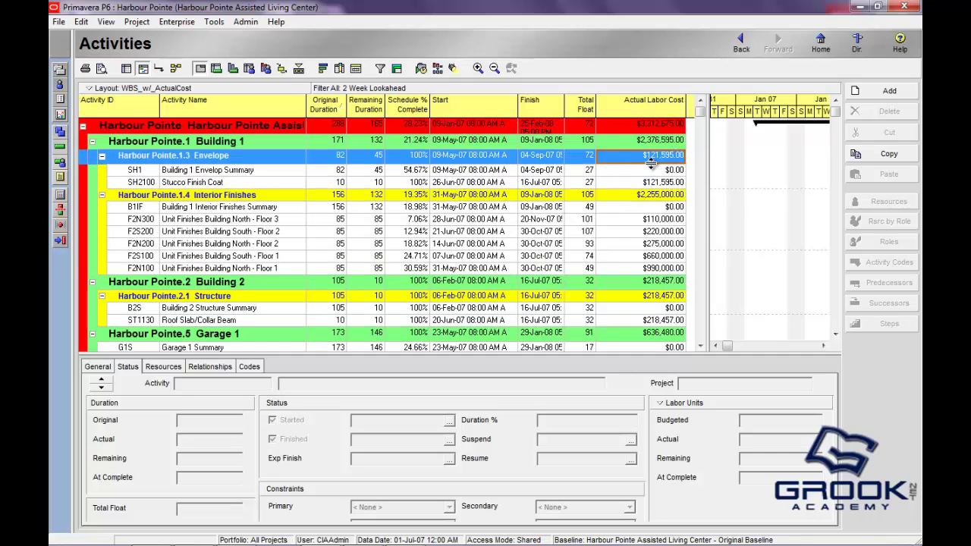
{"action": "scroll", "coordinate": [645, 164], "scroll_direction": "down", "scroll_amount": 4}
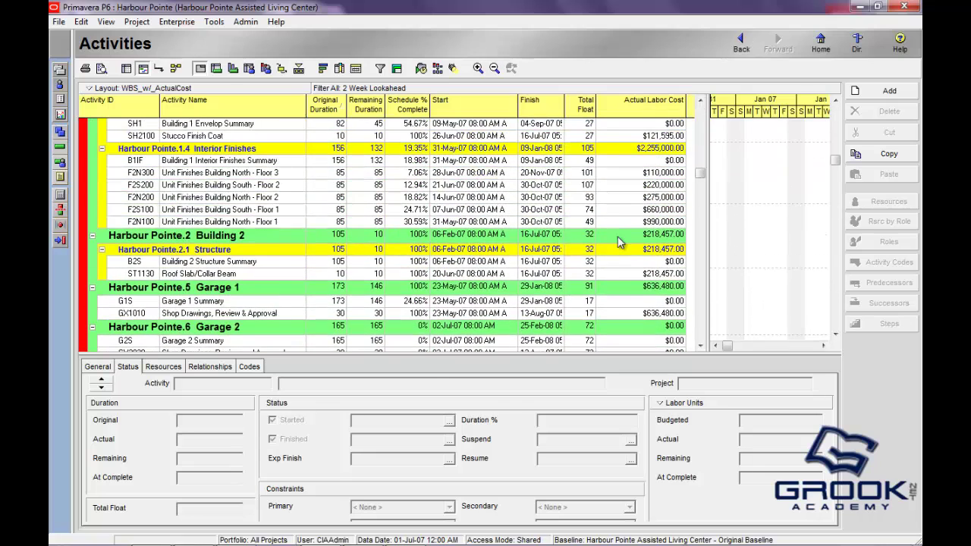